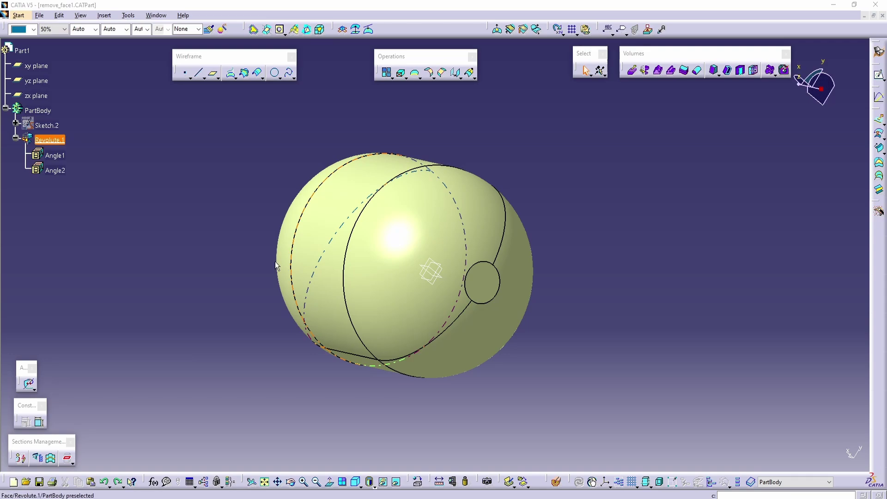
Create RemoveFace.2 removing the capsule's small circular end face (Revolute.1\Face.3), leaving a smooth dome.
left_click(218, 229)
middle_click_drag(218, 229, 300, 225)
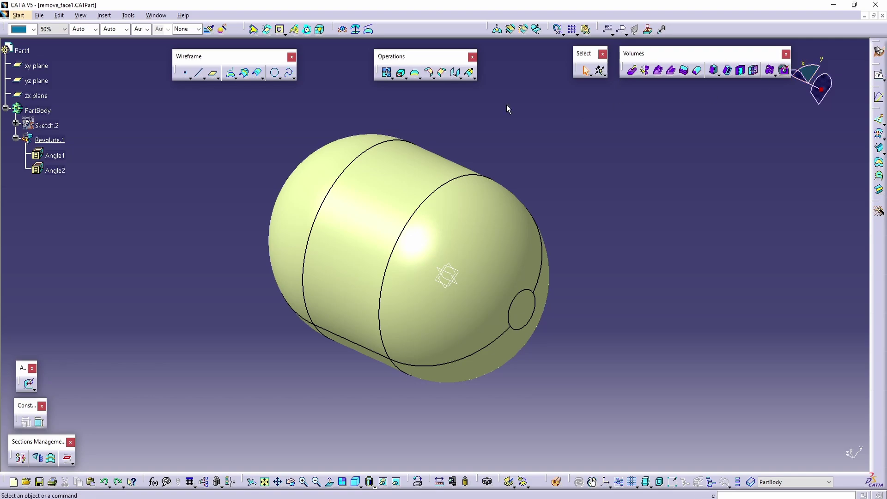
left_click(401, 72)
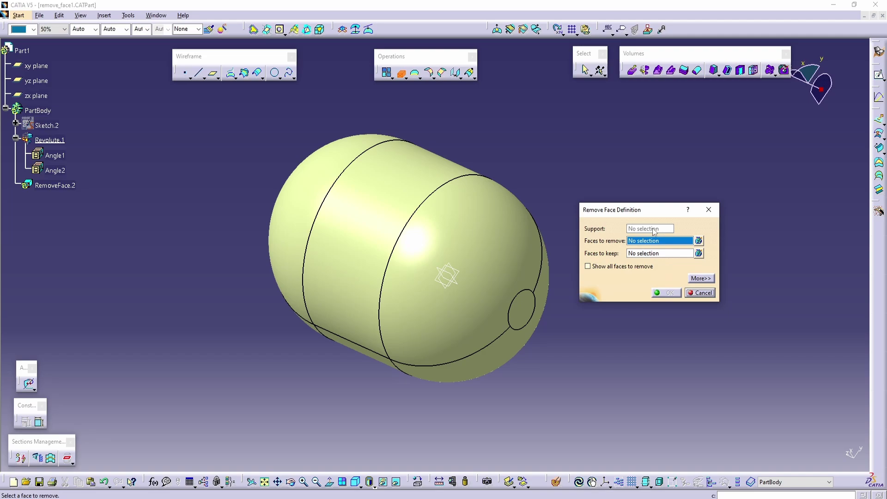
middle_click_drag(297, 218, 273, 208)
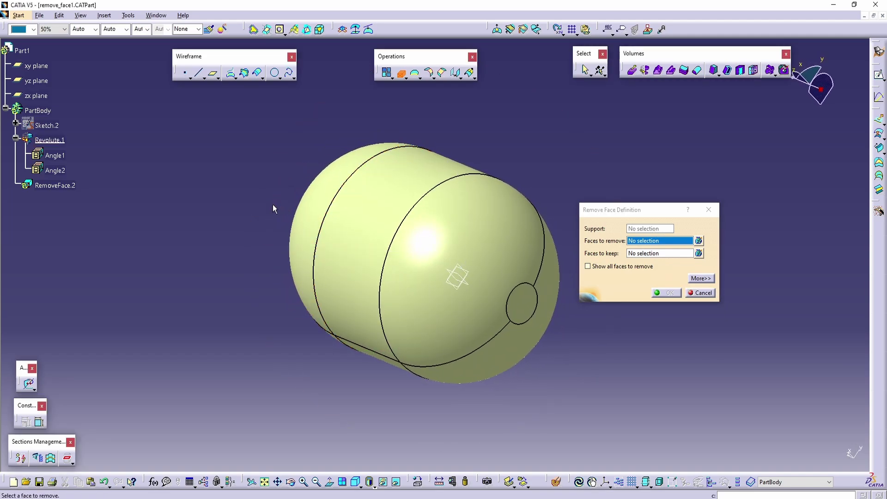
middle_click_drag(527, 297, 403, 271)
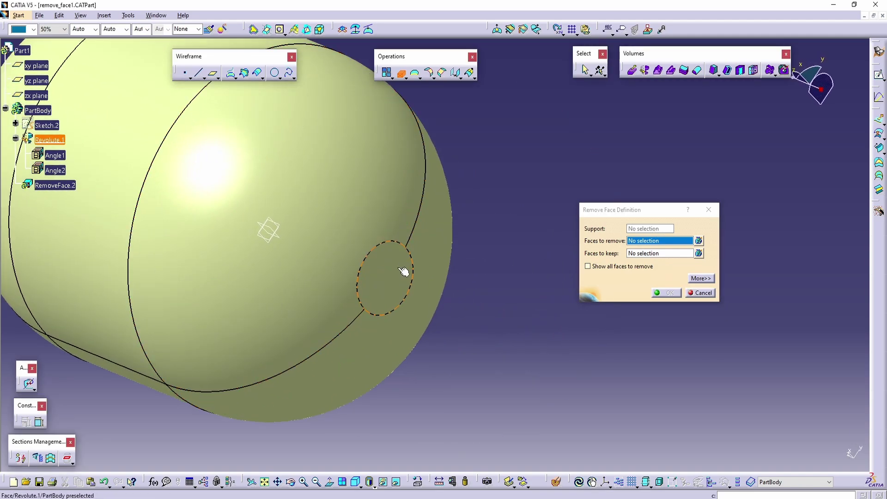
left_click(404, 271)
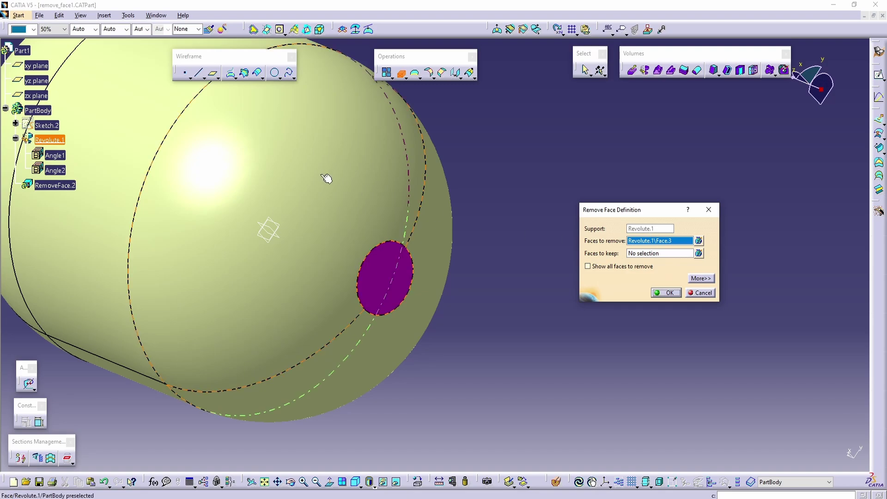
middle_click_drag(152, 169, 600, 287)
left_click(668, 293)
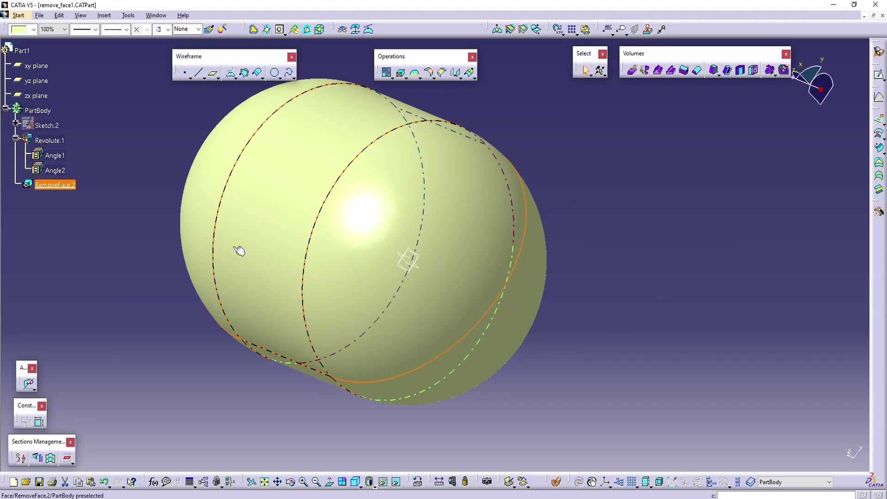
middle_click_drag(238, 248, 448, 326)
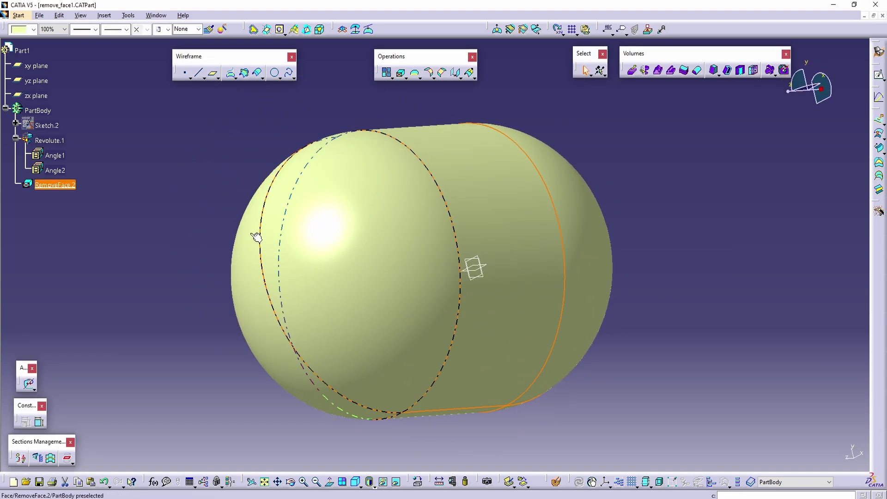
double_click(52, 123)
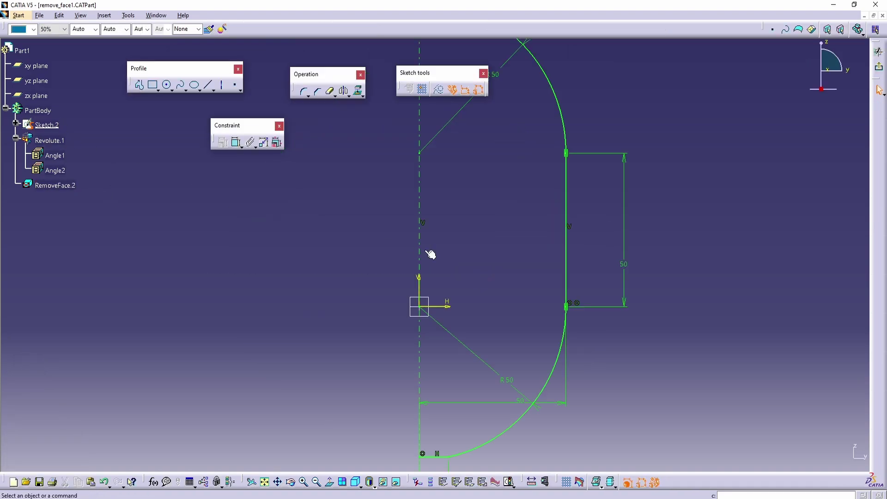
middle_click_drag(456, 382, 434, 297)
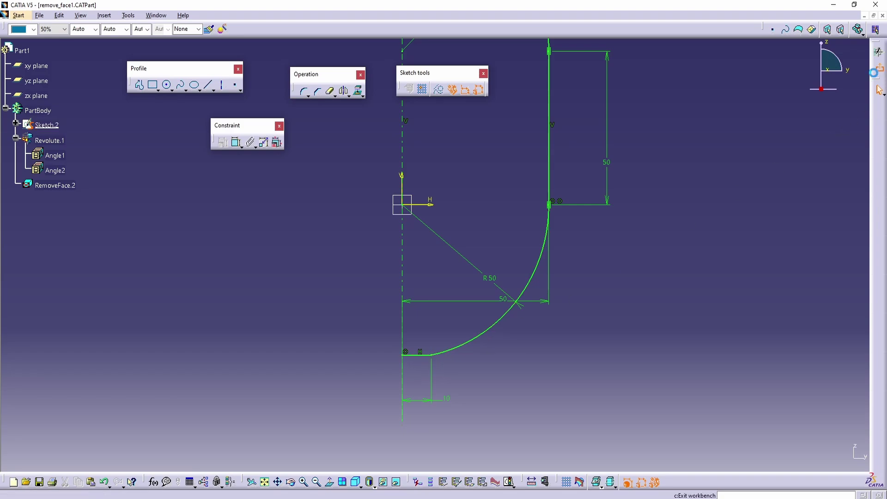
left_click(879, 52)
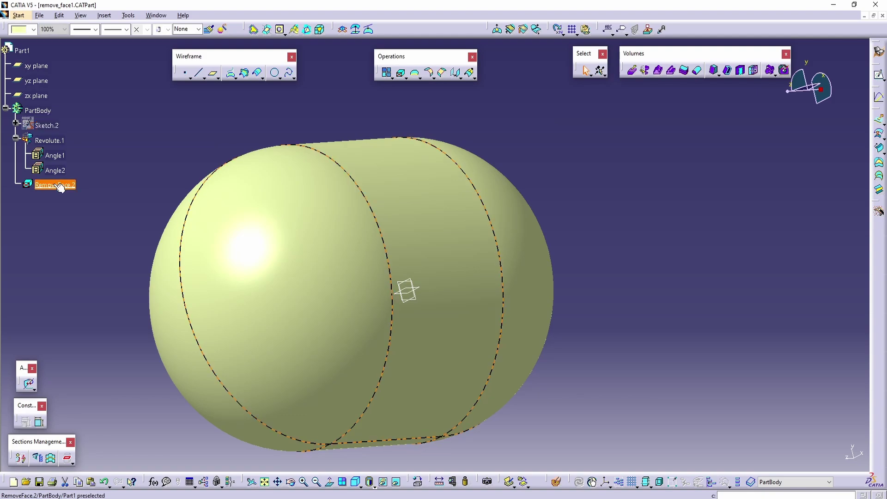
mouse_move(508, 272)
middle_mouse_down()
mouse_move(518, 279)
mouse_move(253, 285)
mouse_move(286, 268)
middle_mouse_up()
Redefine RemoveFace.2 to remove the domed end face instead of Face.3.
double_click(55, 185)
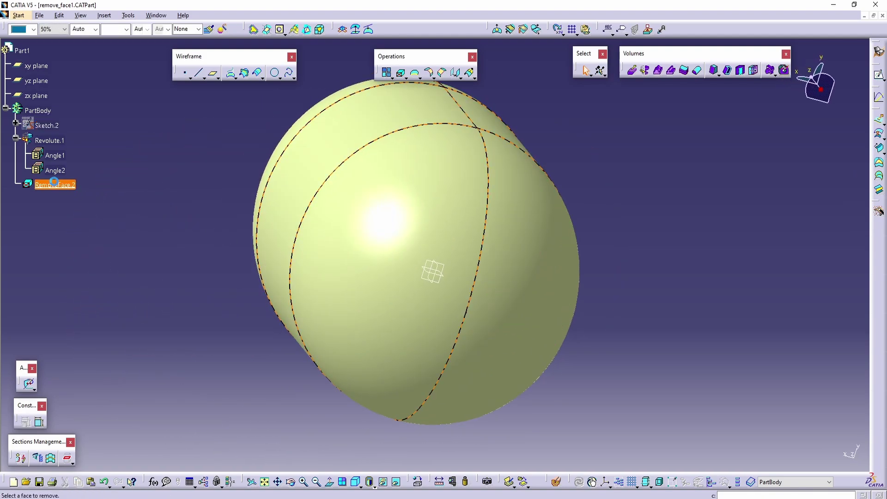
left_click(698, 241)
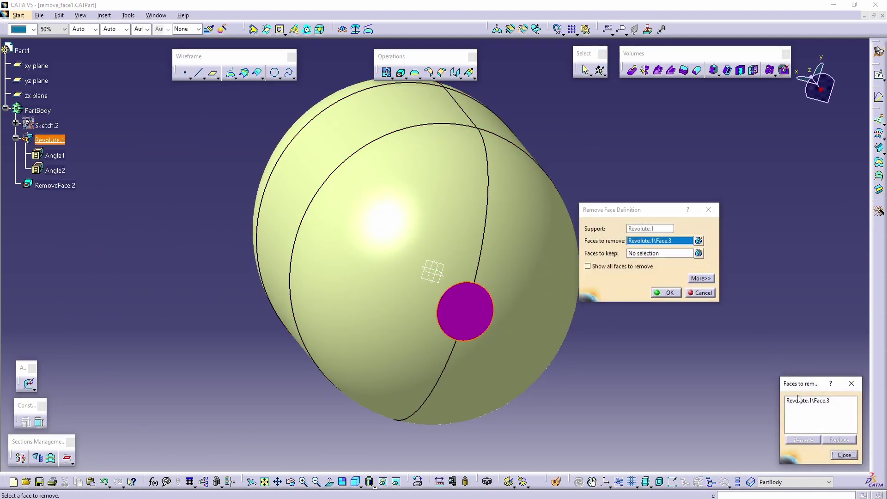
left_click(806, 400)
left_click(802, 439)
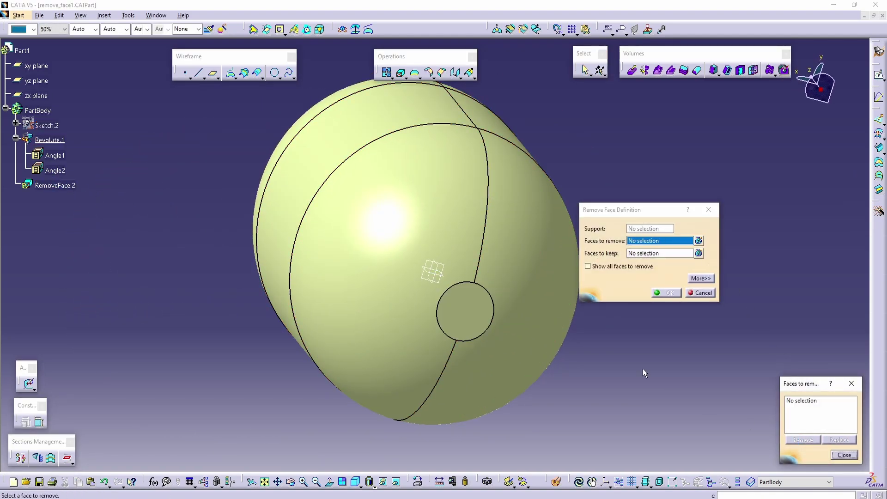
left_click(419, 232)
middle_click_drag(435, 213, 530, 253)
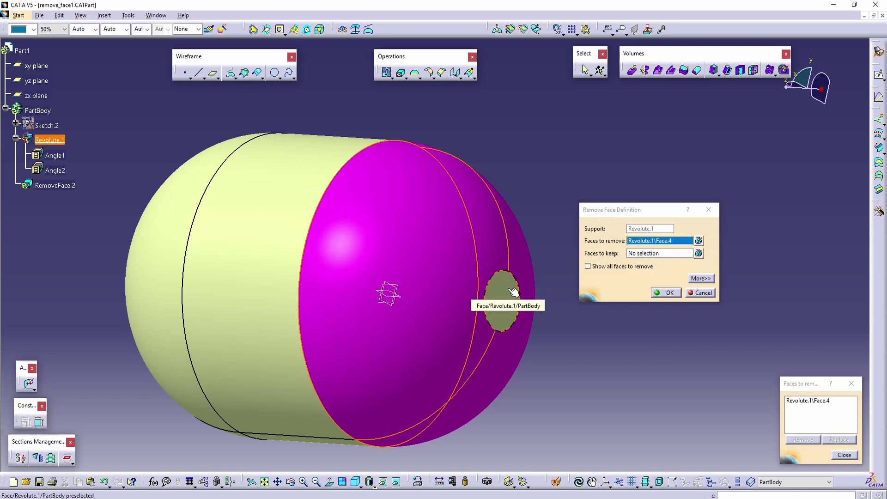
left_click(668, 293)
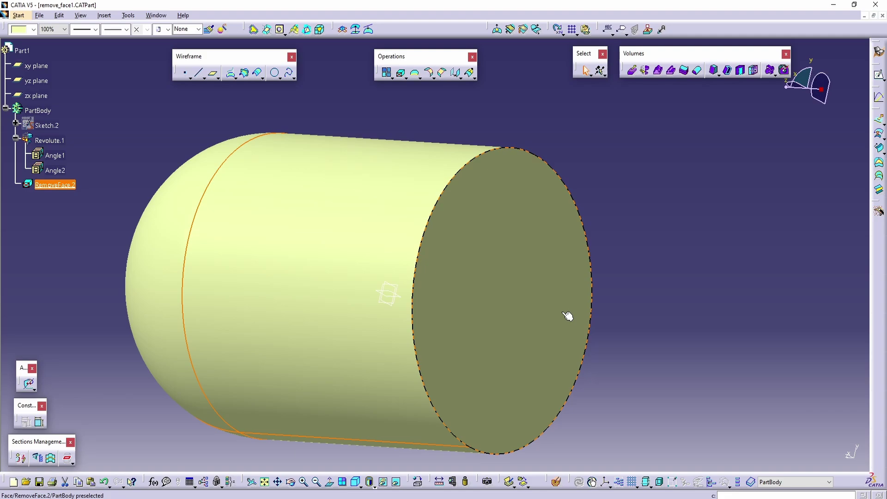
middle_click_drag(416, 242, 409, 299)
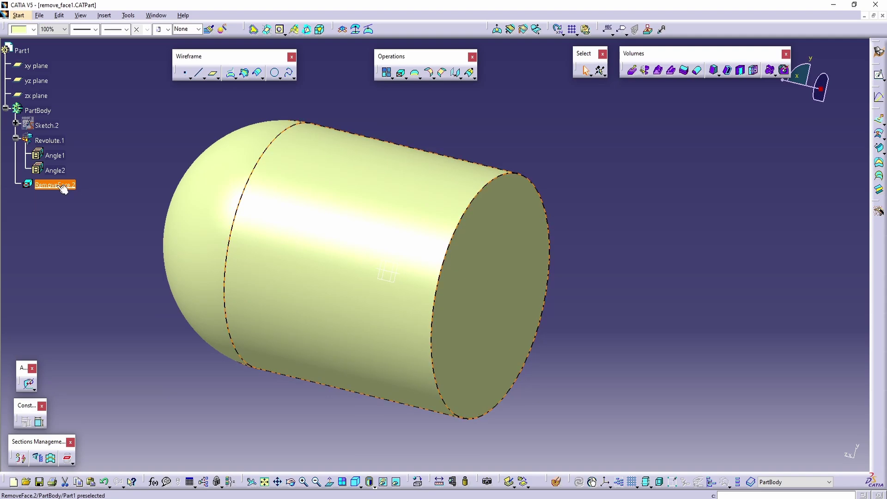
Delete RemoveFace.2 so Revolute.1 is the last feature with both ends rounded.
key("Delete")
key("Return")
middle_click_drag(248, 252, 353, 123)
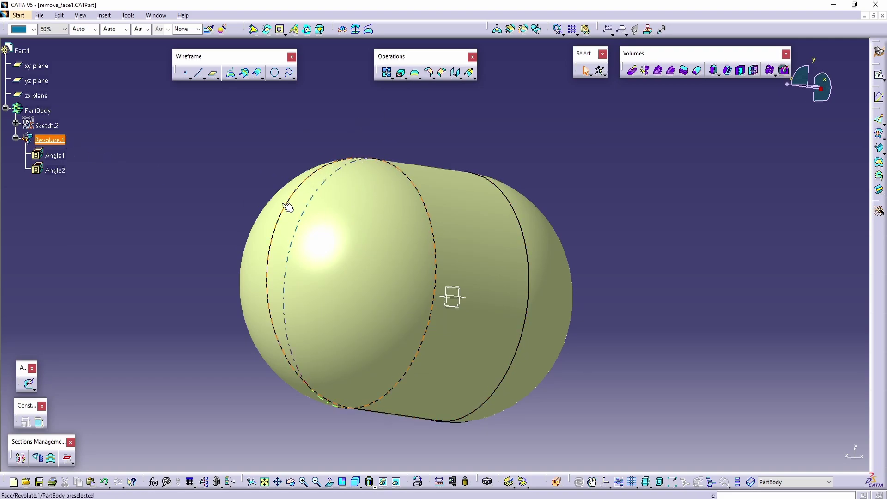
left_click(400, 74)
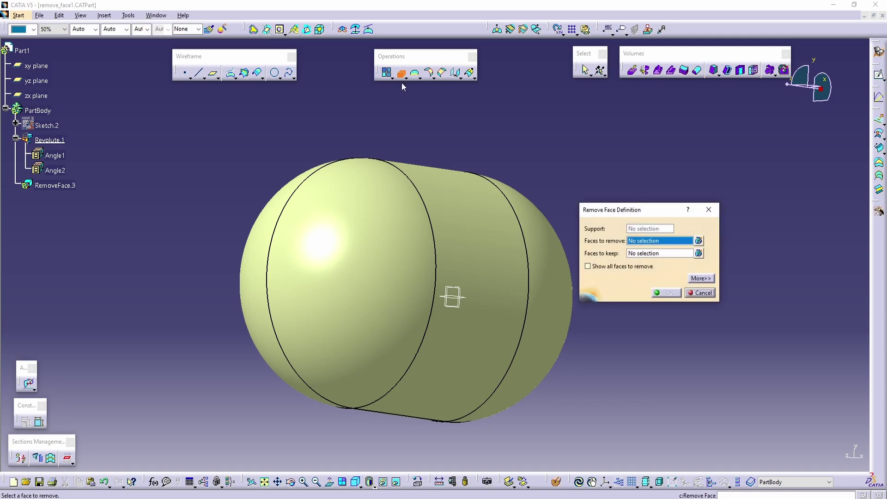
left_click(374, 210)
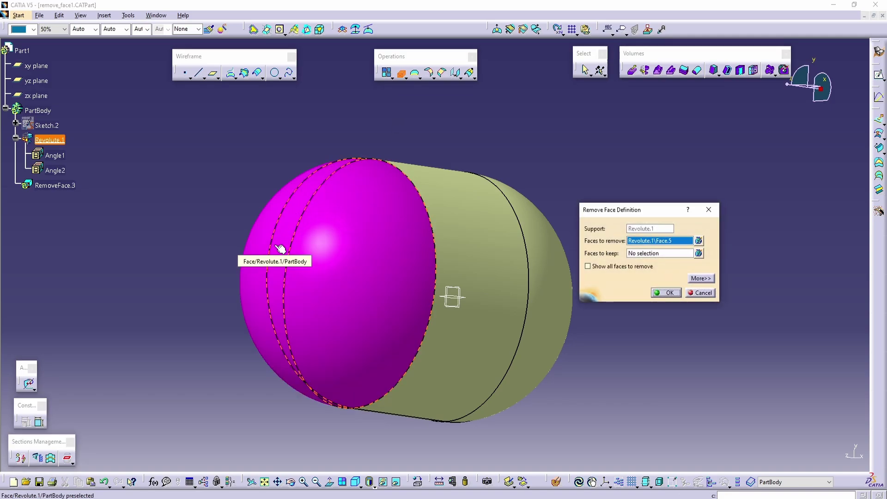
left_click(666, 292)
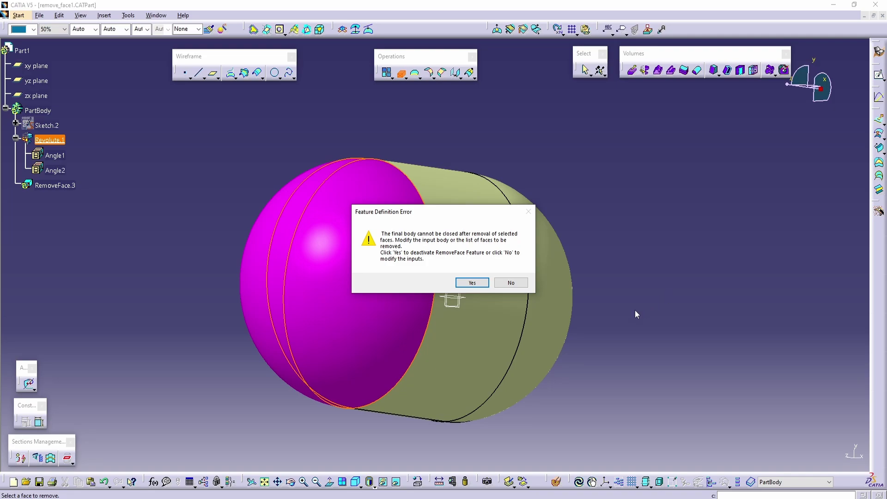
left_click(520, 284)
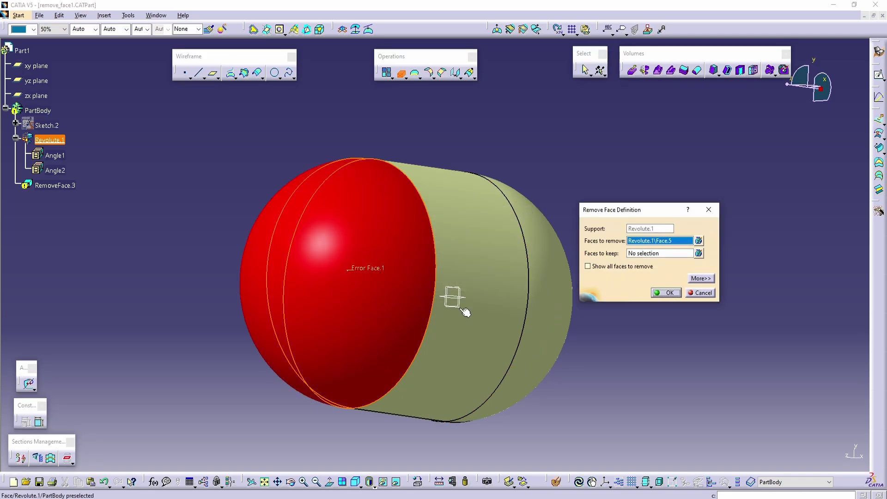
middle_click_drag(332, 358, 460, 236)
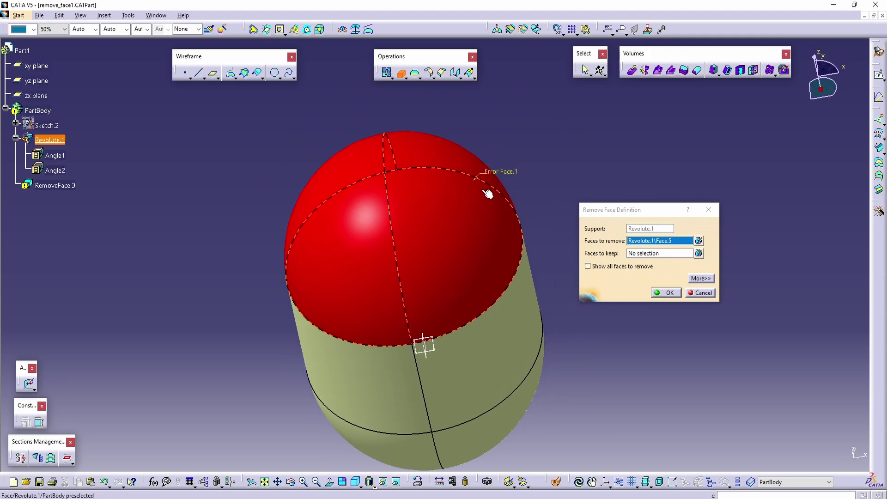
middle_click_drag(562, 331, 412, 262)
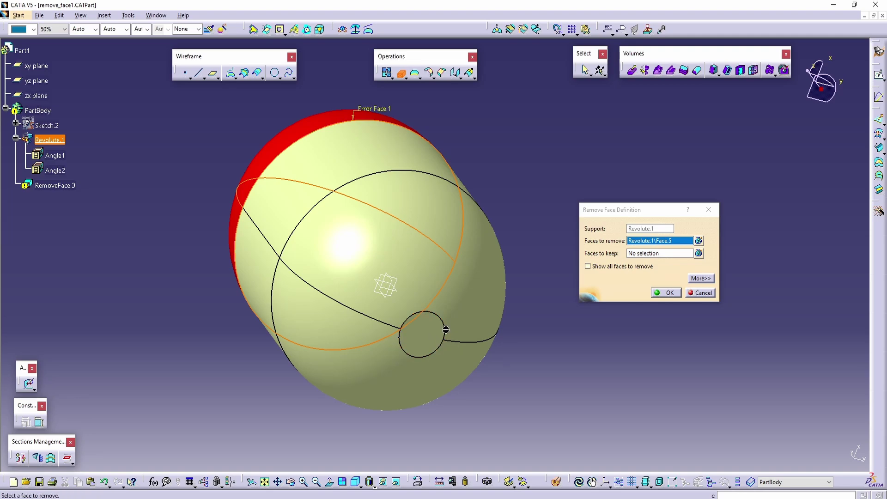
left_click(702, 293)
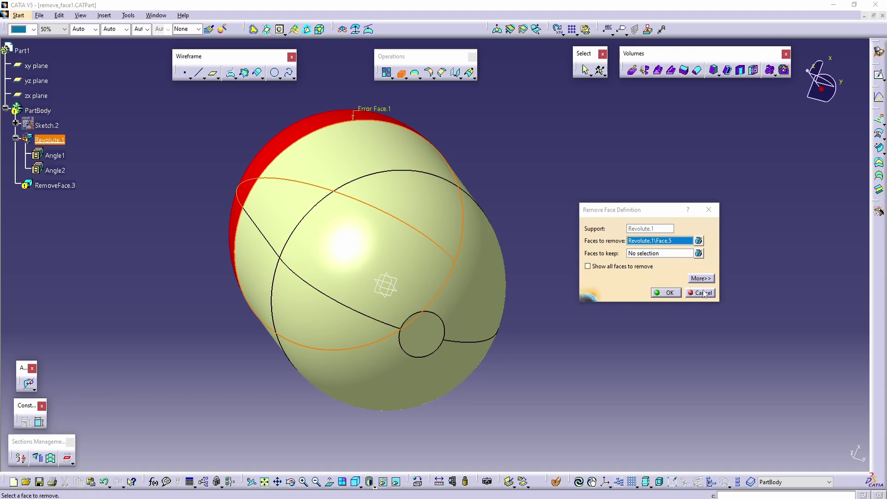
Start a Remove Face selecting both the spherical end face and the small circular face.
left_click(401, 73)
left_click(467, 244)
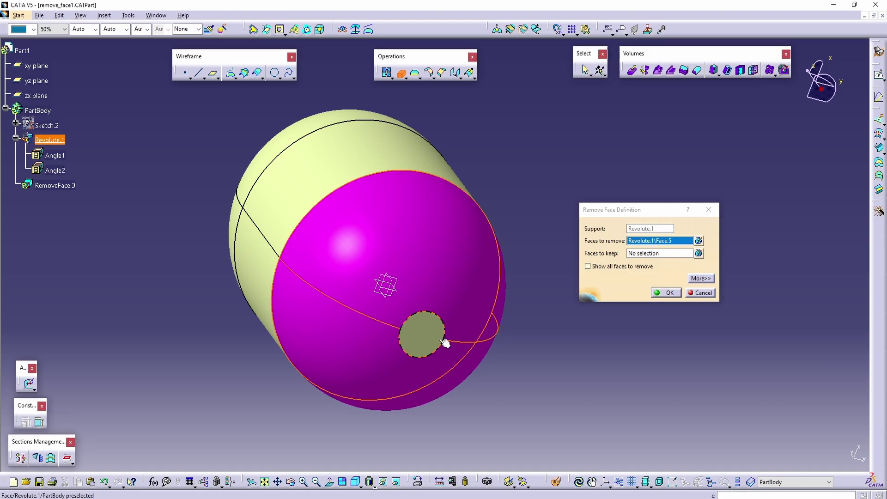
middle_click_drag(439, 340, 475, 250)
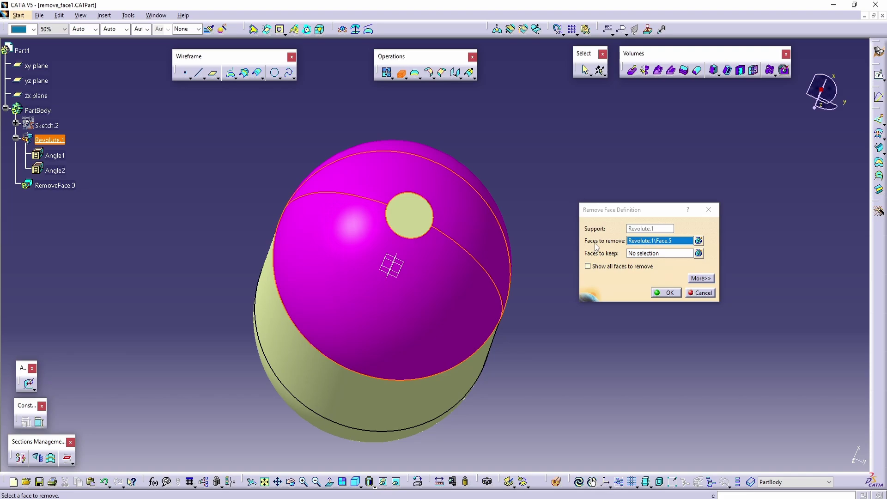
left_click(408, 216)
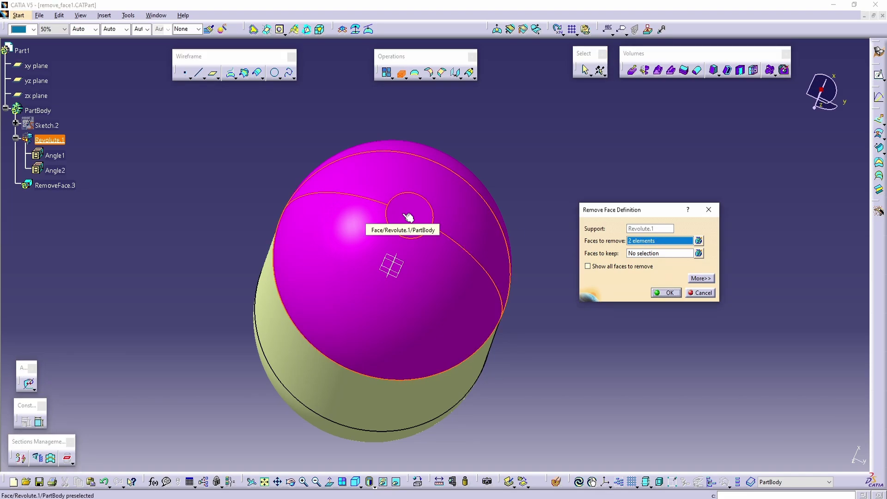
left_click(667, 294)
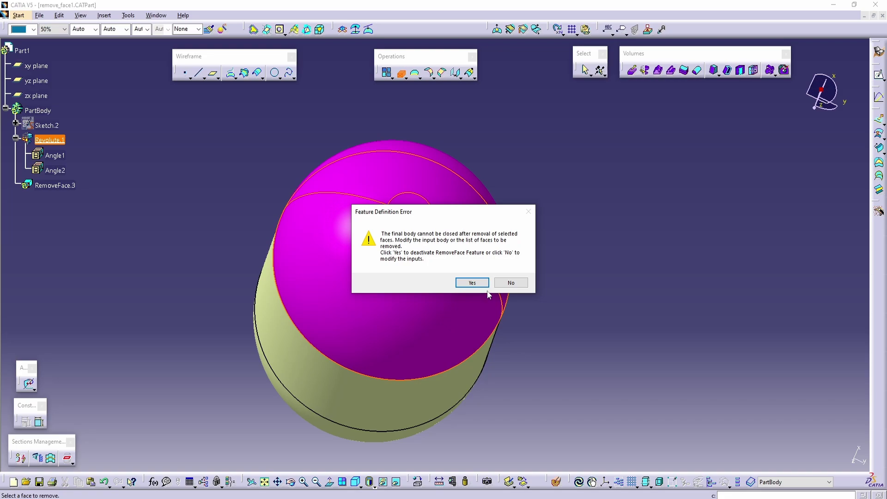
Drop Face.6 so RemoveFace.3 removes only Face.5, leaving one end flat.
left_click(512, 283)
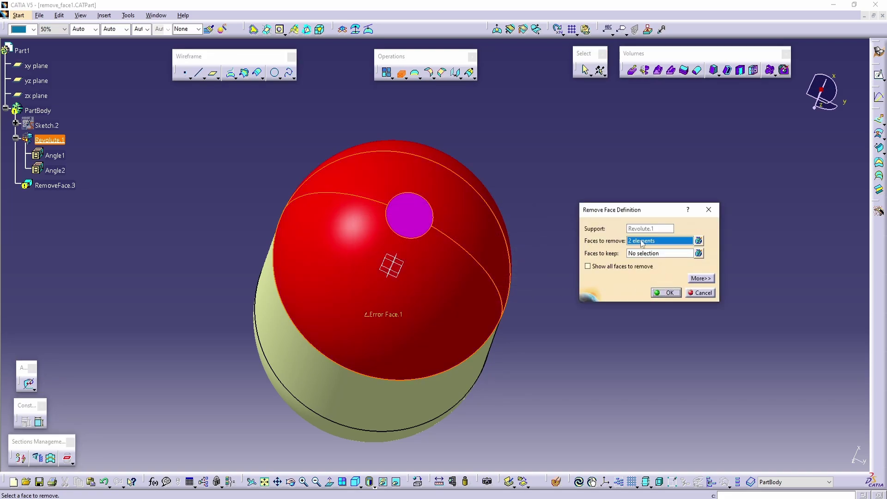
left_click(698, 241)
left_click(807, 407)
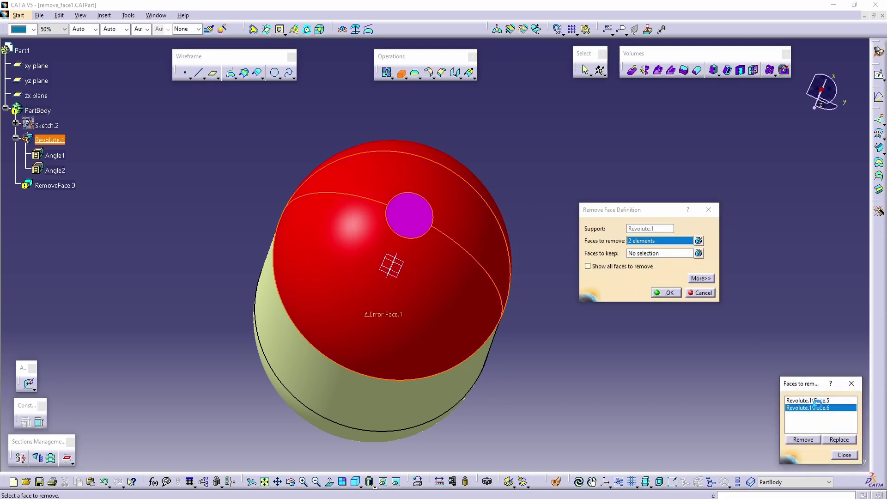
left_click(802, 438)
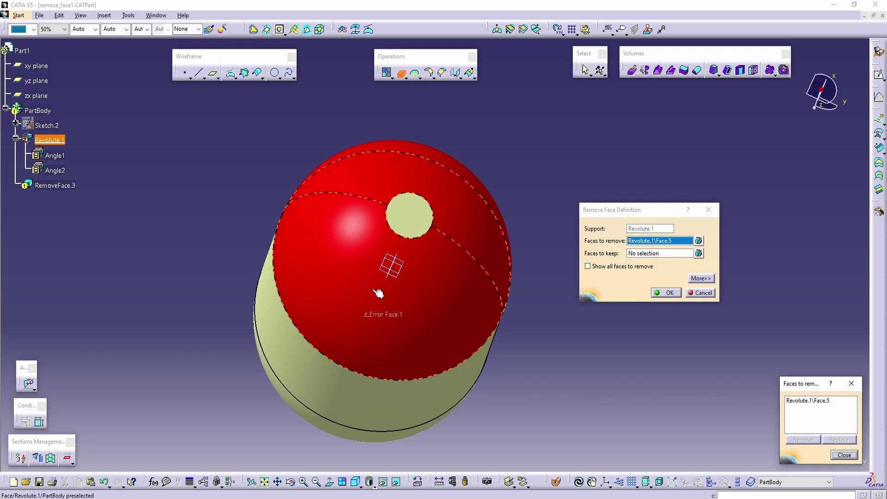
left_click(665, 293)
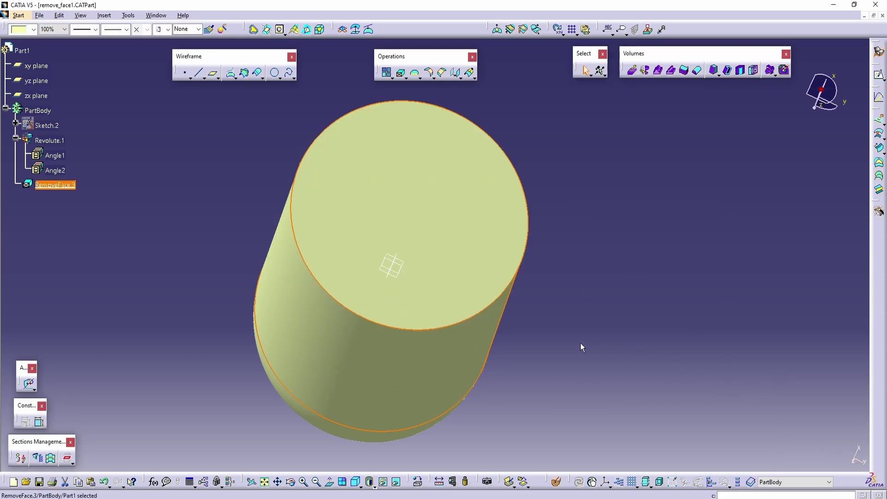
middle_click_drag(466, 347, 487, 321)
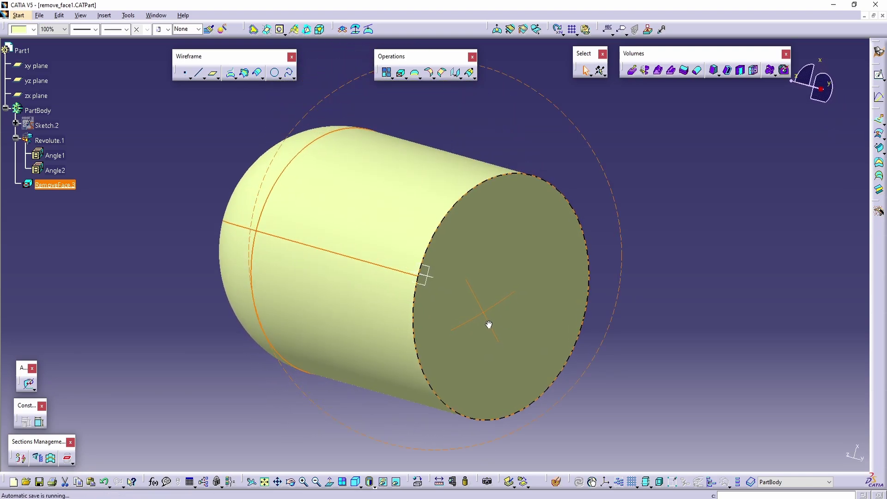
middle_click_drag(325, 187, 314, 185)
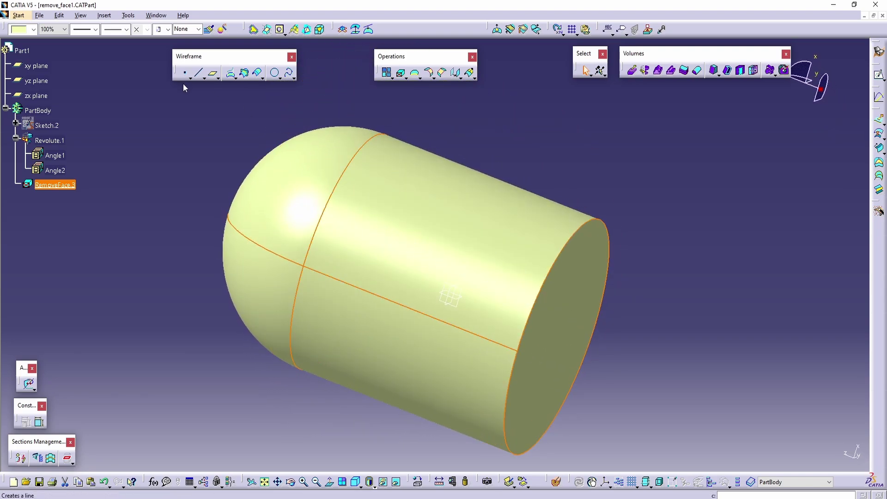
left_click(156, 15)
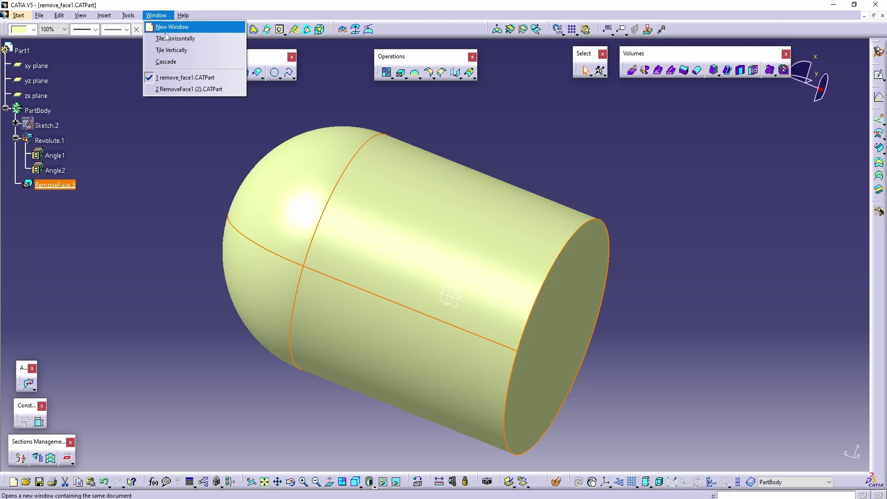
Switch to RemoveFace1 (2).CATPart and zoom onto the shaft and boss.
left_click(192, 87)
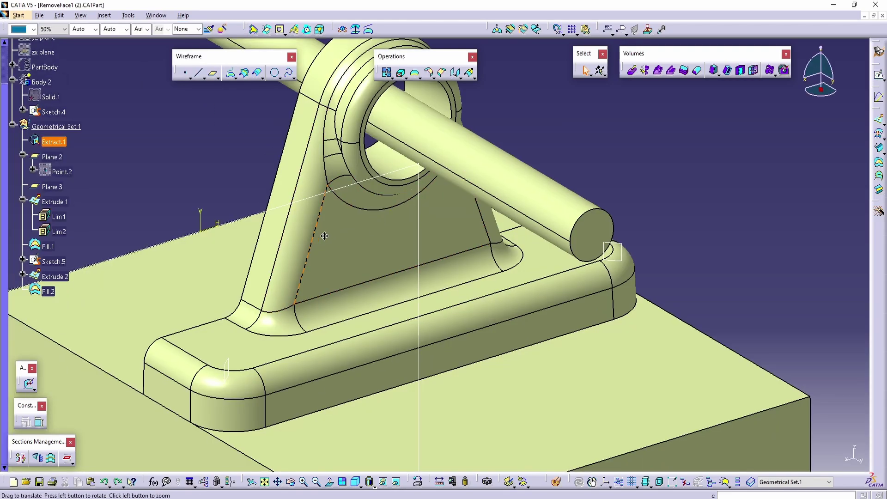
middle_click_drag(400, 222, 418, 311)
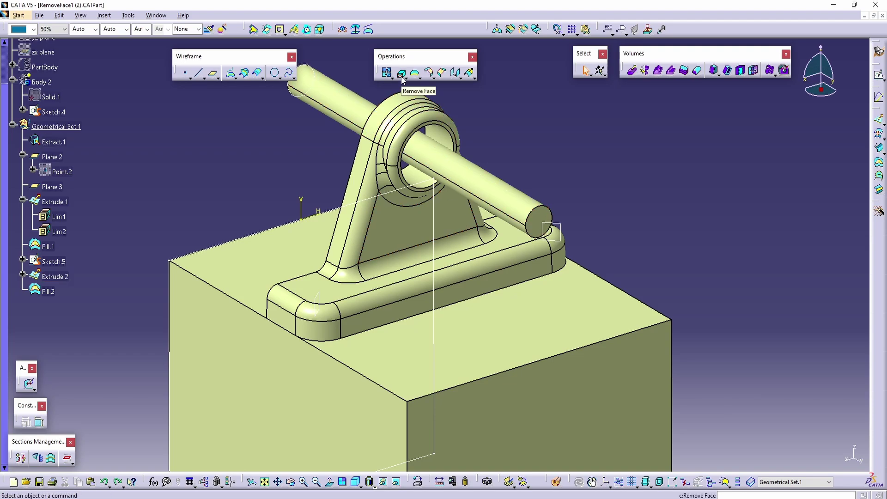
middle_click_drag(430, 277, 421, 192)
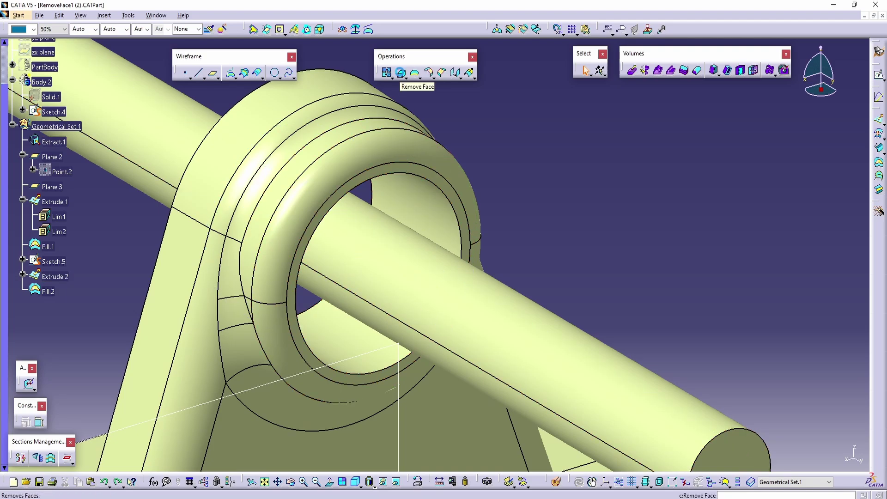
Remove the bore face inside the boss (Extract.1\Face.1) as RemoveFace.1.
left_click(401, 74)
left_click(420, 198)
middle_click_drag(419, 198, 426, 217)
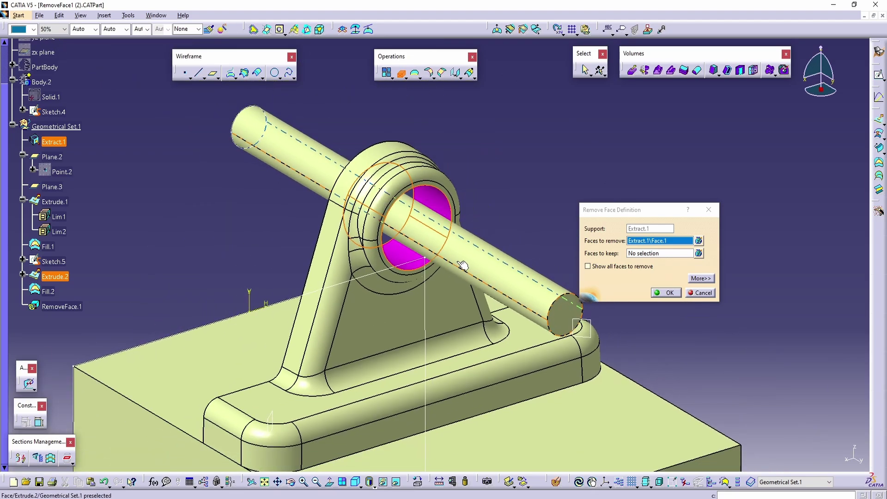
left_click(667, 293)
middle_click_drag(311, 309, 278, 279)
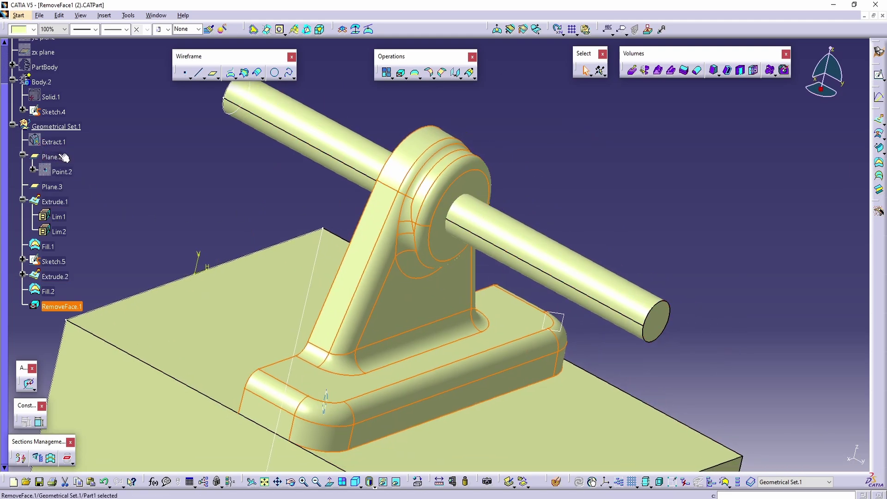
scroll(64, 157, "up", 3)
right_click(45, 140)
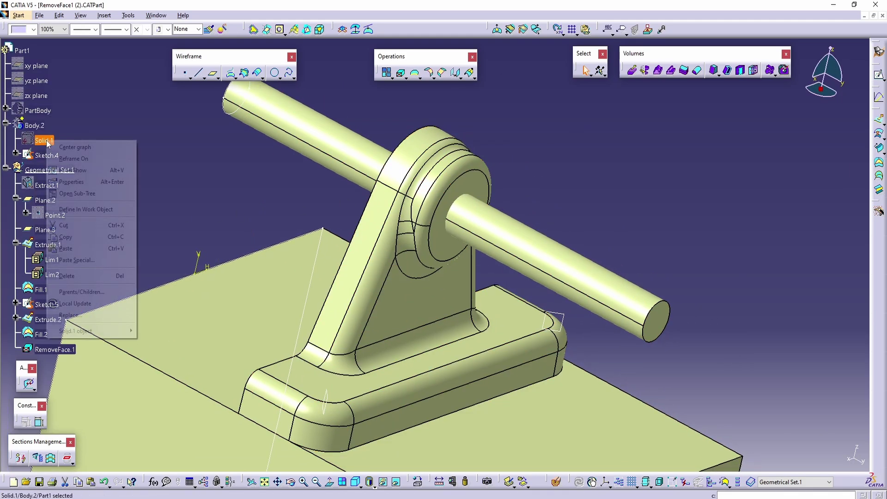
Hide Solid.1 and select the shaft surfaces beside the boss.
left_click(74, 170)
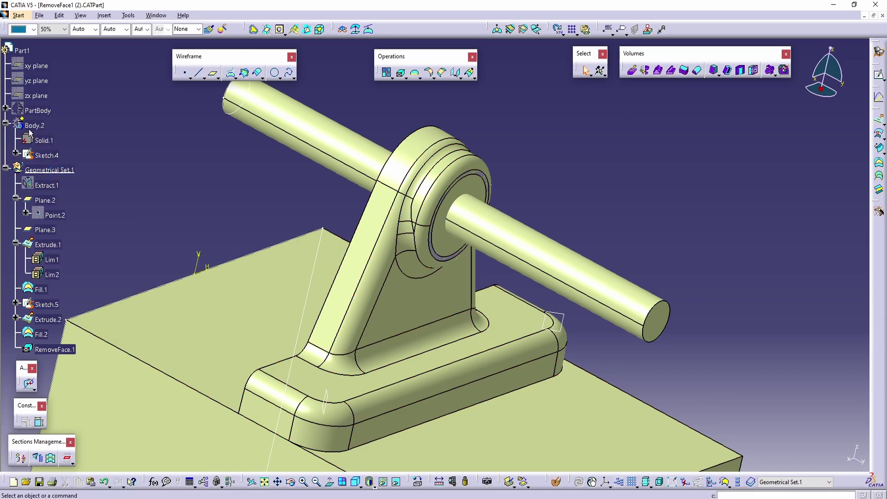
middle_click_drag(221, 259, 465, 238)
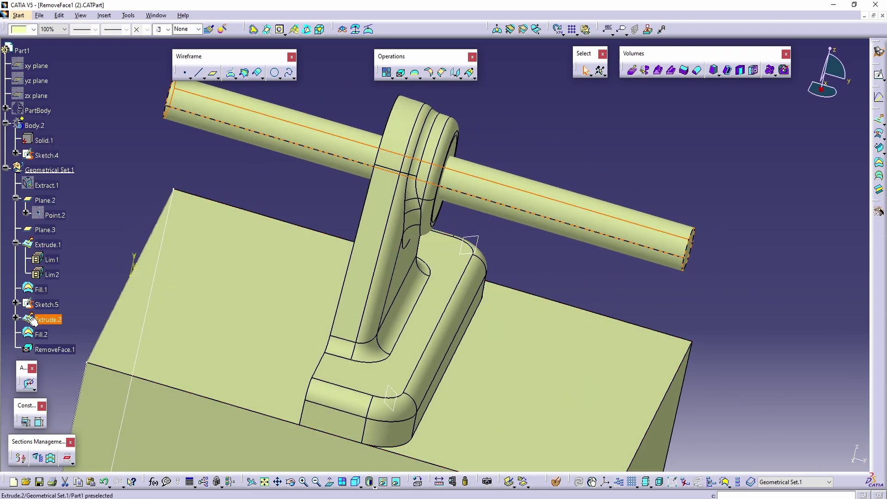
left_click(47, 321)
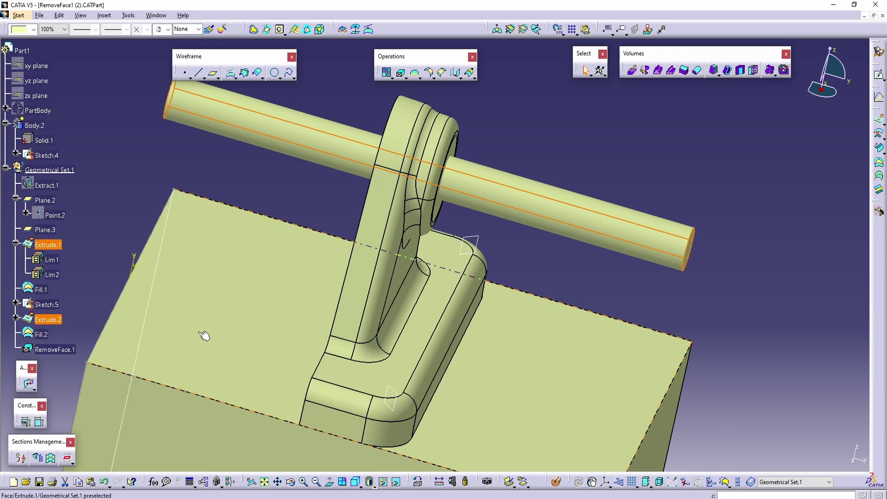
middle_click_drag(203, 335, 368, 143)
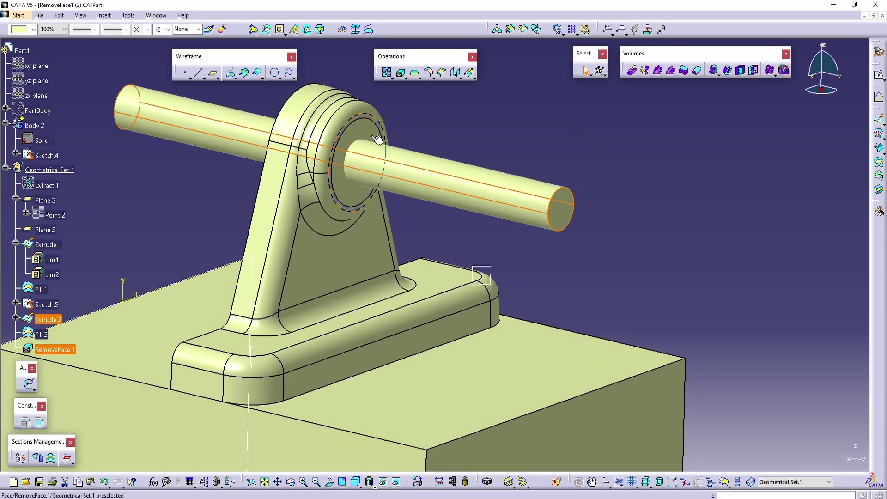
left_click(377, 139)
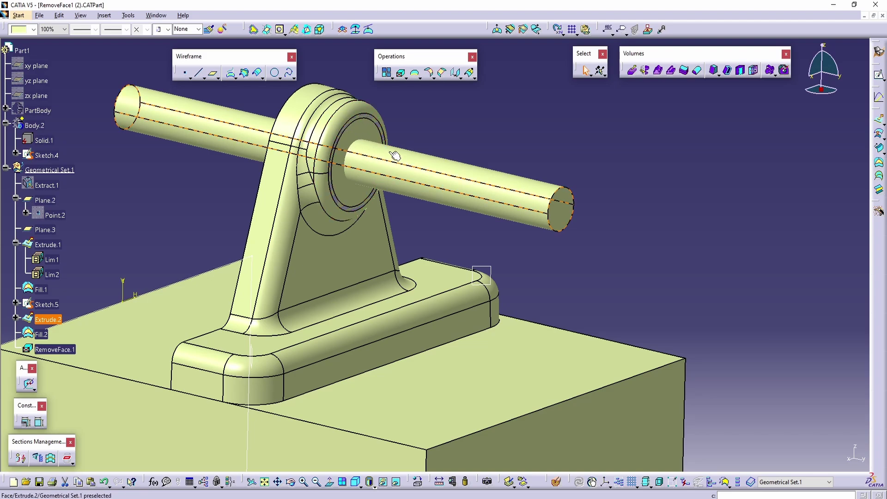
Hide Fill.2 and the shaft surface Extrude.2, leaving the bracket and boss alone.
right_click(48, 333)
left_click(70, 161)
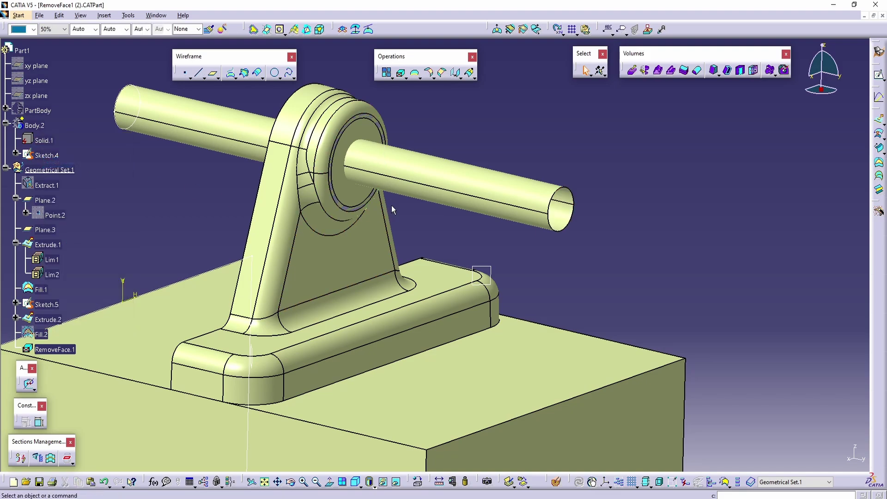
right_click(389, 172)
left_click(394, 189)
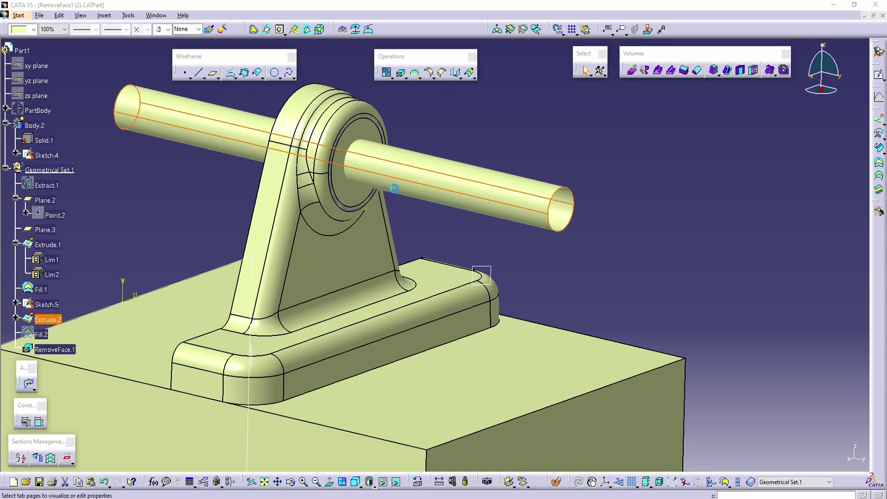
left_click(785, 134)
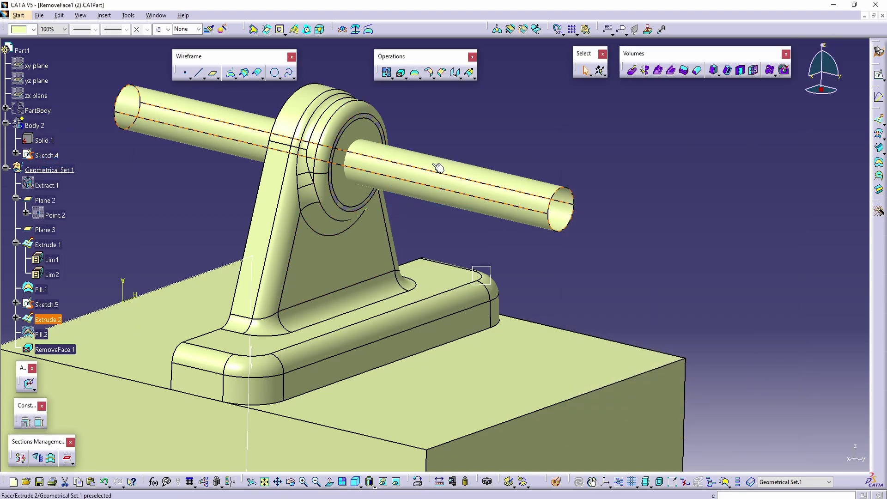
right_click(428, 169)
left_click(464, 197)
middle_click_drag(422, 192, 461, 234)
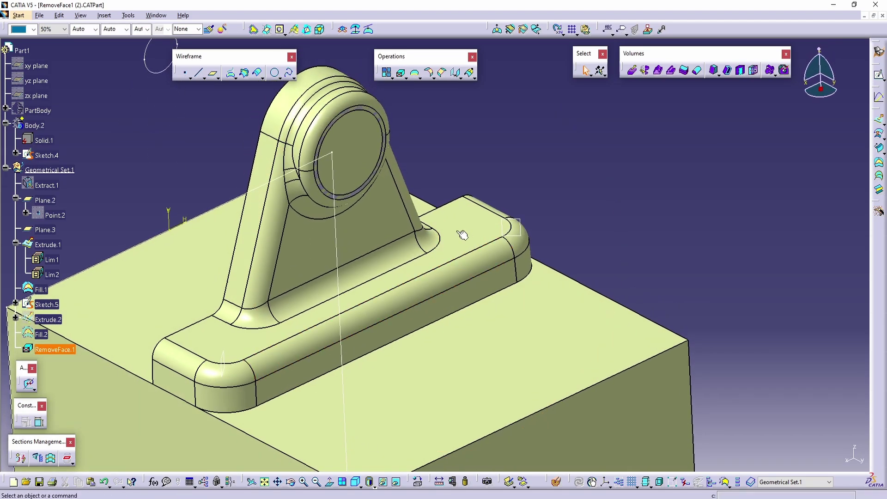
Try removing the long fillet face of the bracket base.
left_click(400, 78)
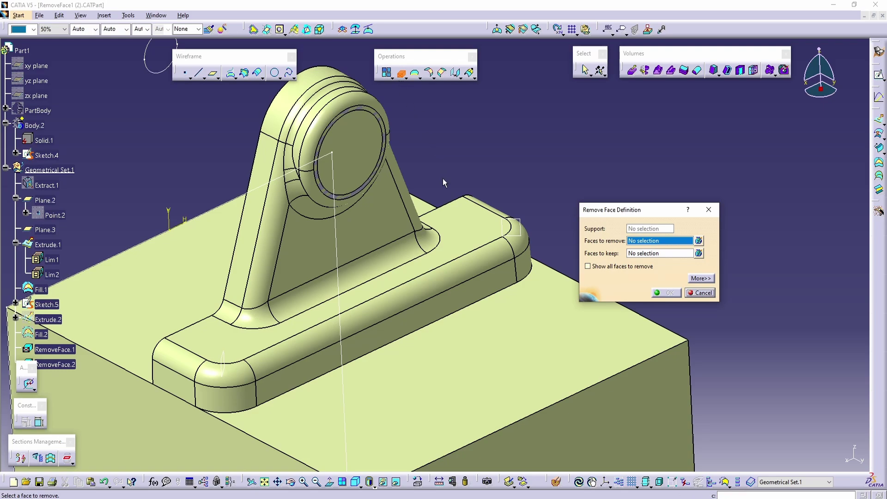
left_click(390, 312)
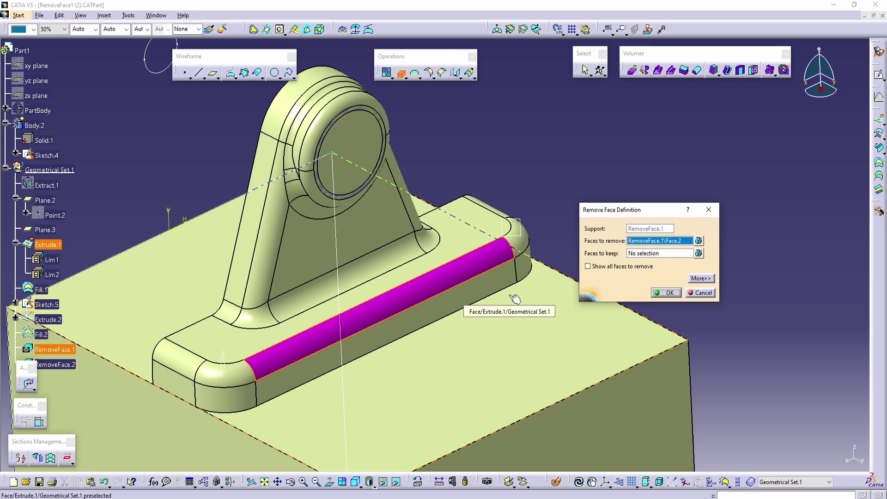
left_click(675, 293)
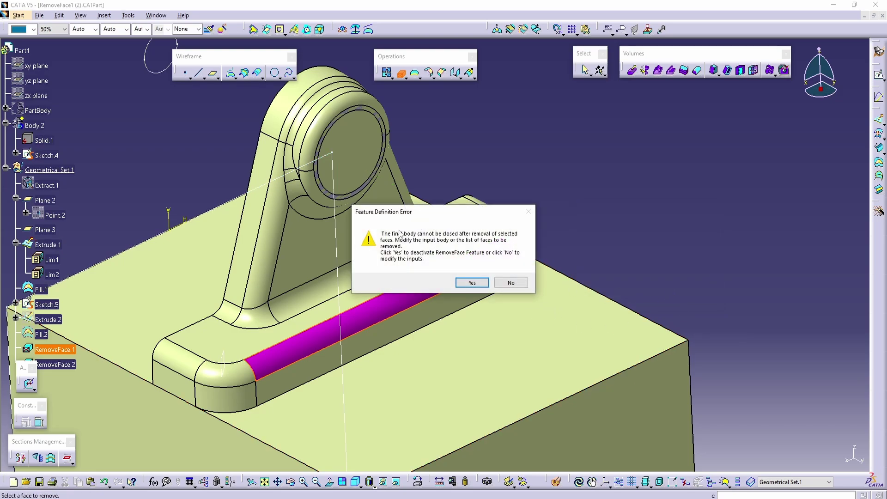
Swap the fillet for the long flat side face (RemoveFace.1\Face.3) and create RemoveFace.2.
left_click(510, 283)
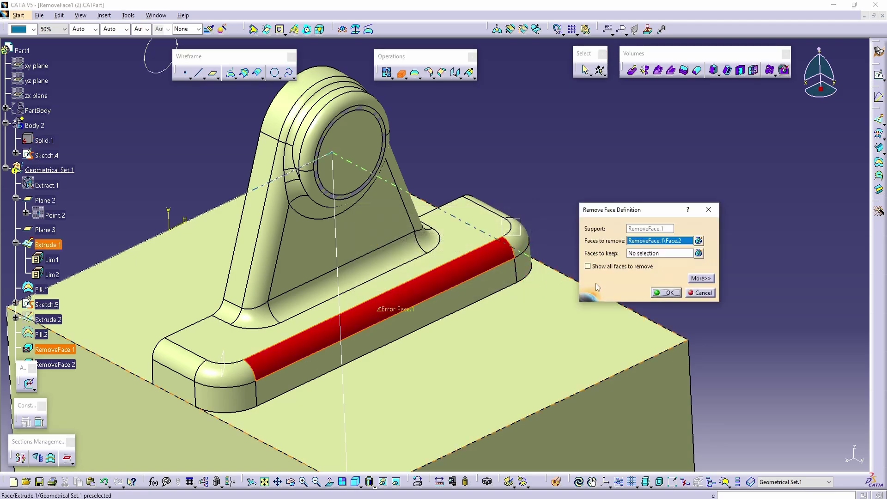
left_click(698, 240)
left_click(813, 401)
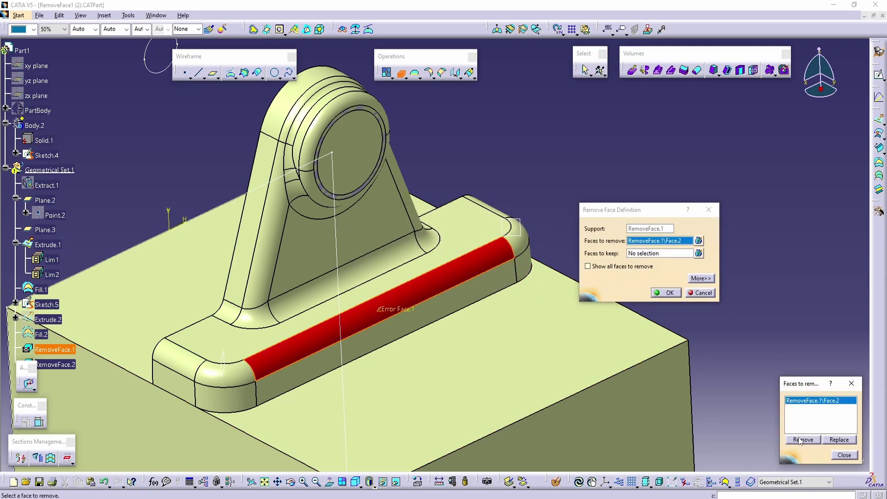
left_click(803, 439)
left_click(382, 336)
middle_click_drag(382, 336, 393, 200)
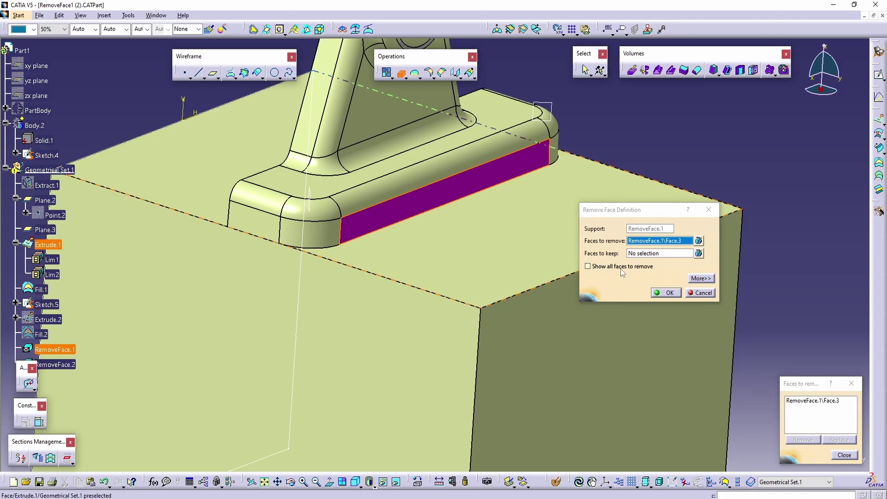
left_click(669, 293)
middle_click_drag(550, 242, 499, 284)
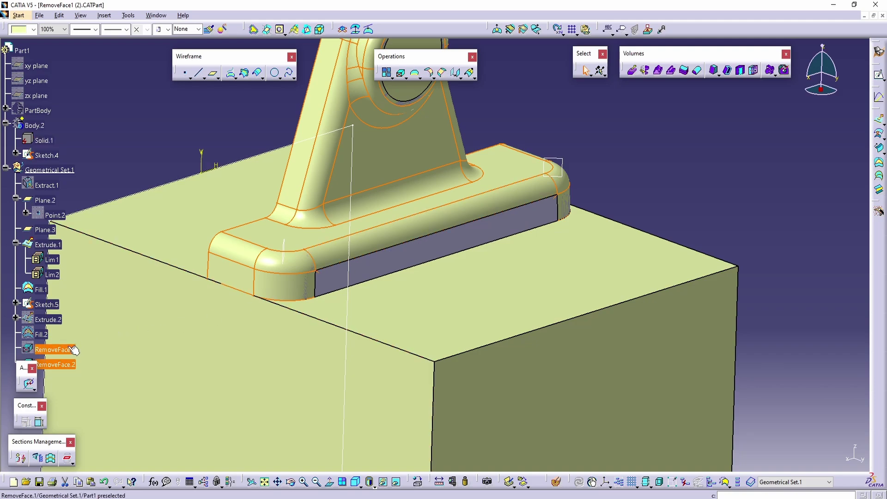
Hide Solid.1 and orient the view onto the bracket base and support.
right_click(44, 140)
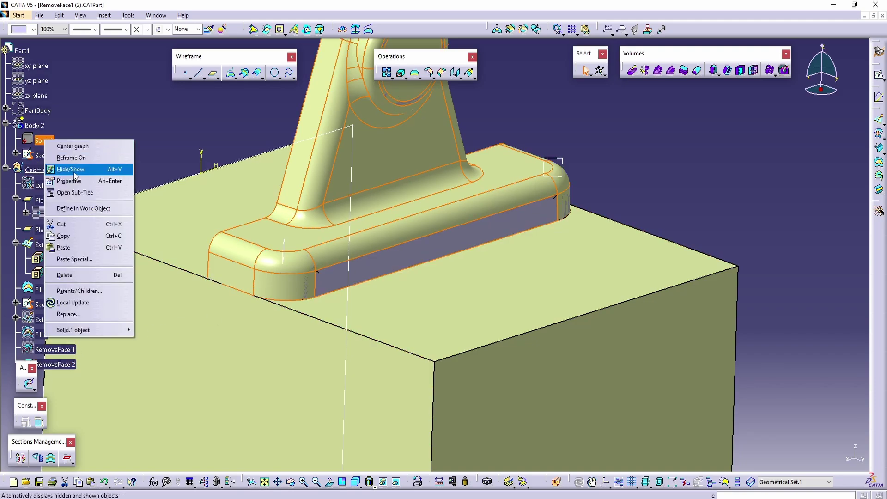
key("Escape")
right_click(46, 142)
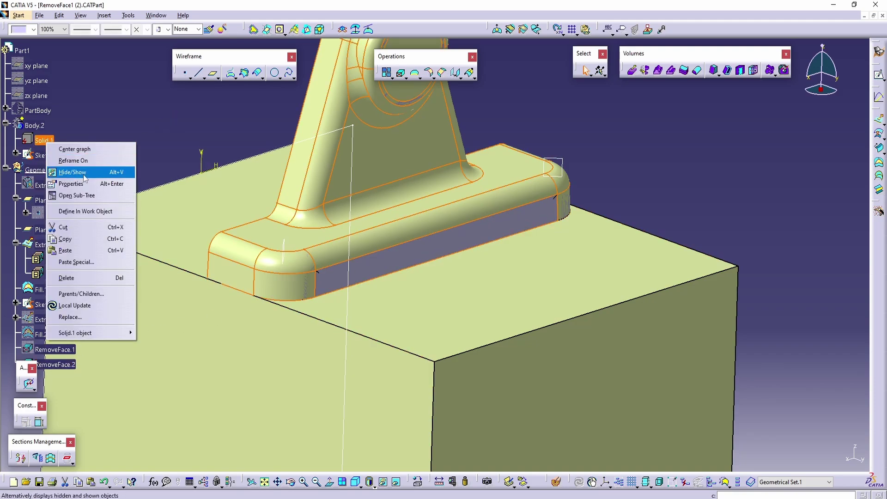
left_click(82, 172)
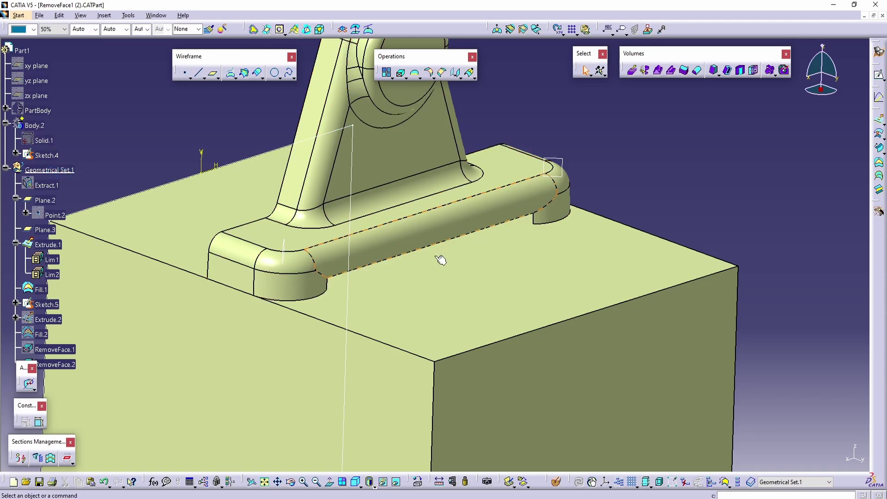
mouse_move(440, 257)
middle_mouse_down()
mouse_move(461, 291)
mouse_move(419, 243)
mouse_move(362, 291)
mouse_move(390, 359)
mouse_move(434, 355)
mouse_move(338, 212)
mouse_move(434, 241)
middle_mouse_up()
middle_click_drag(410, 270, 129, 370)
Delete and undo RemoveFace.2 so only RemoveFace.1 remains in Geometrical Set.1.
left_click(56, 365)
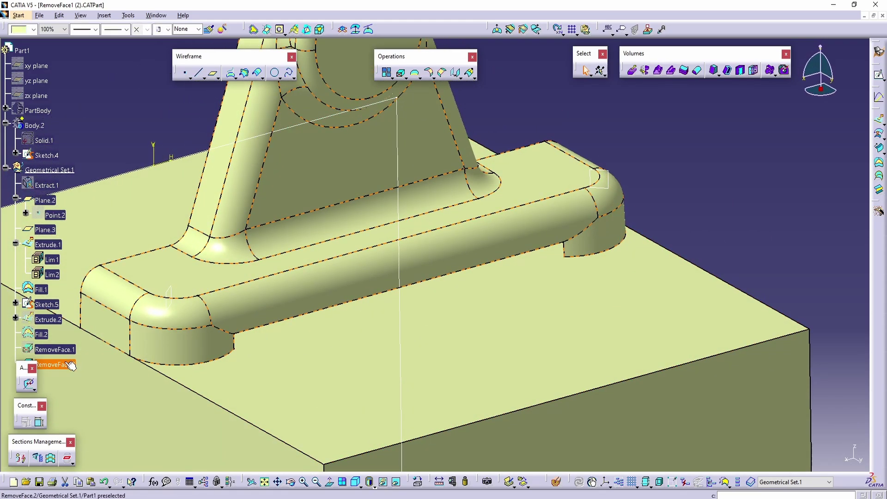
key("Delete")
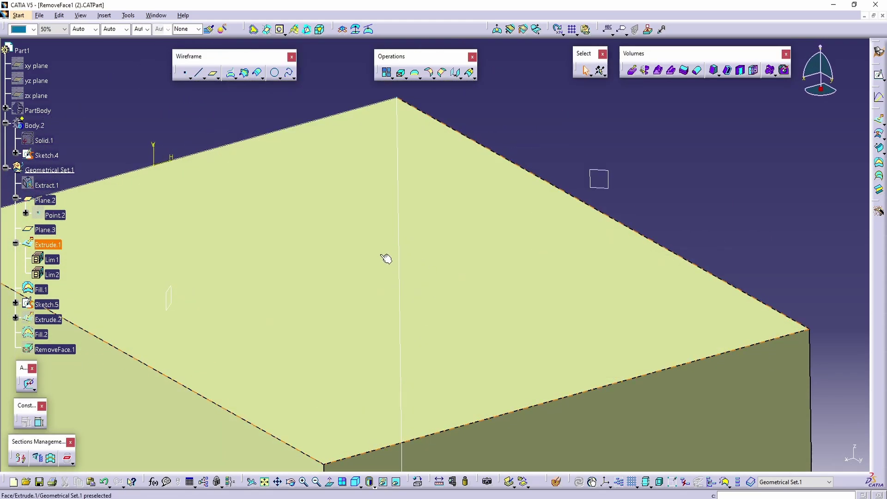
key("ctrl+z")
middle_click_drag(392, 257, 549, 179)
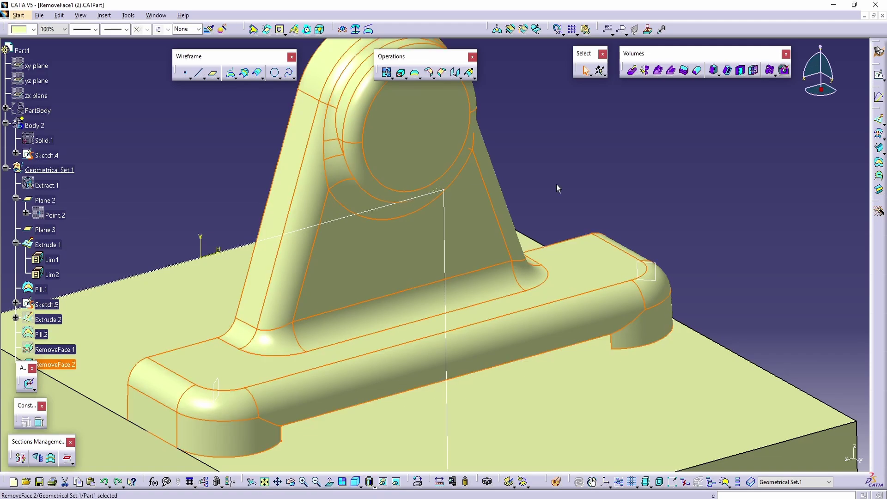
left_click(556, 182)
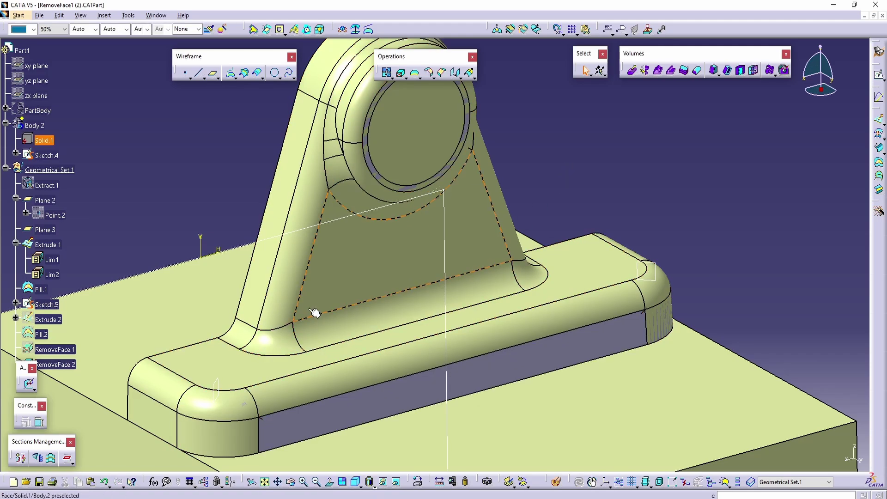
key("ctrl+z")
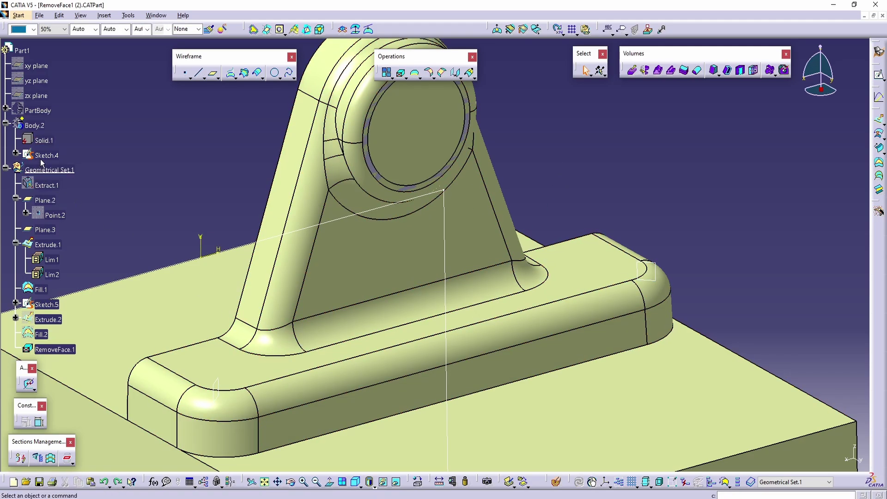
right_click(39, 140)
left_click(164, 190)
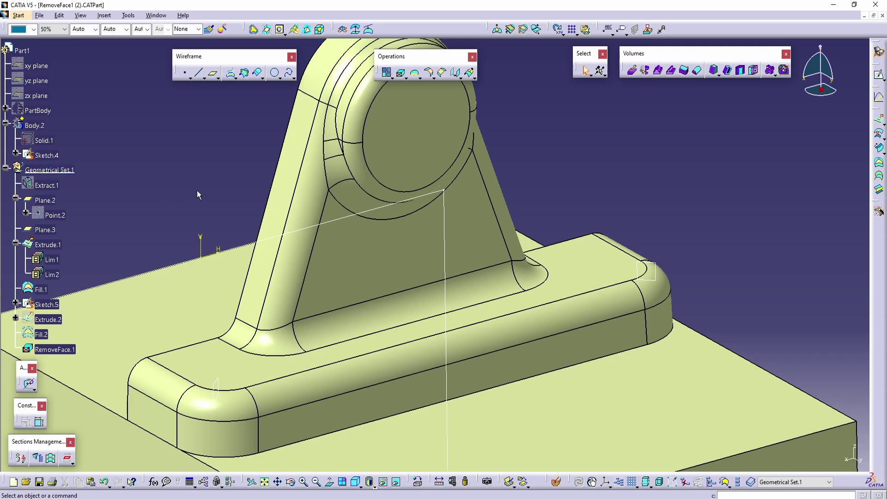
middle_click_drag(197, 190, 207, 140)
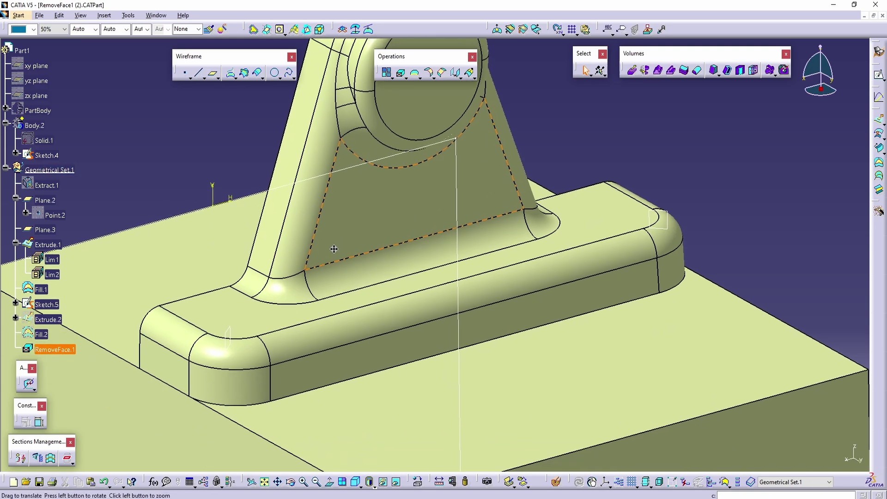
Remove the fillet where the upright meets the base and inspect the result.
left_click(401, 72)
left_click(371, 275)
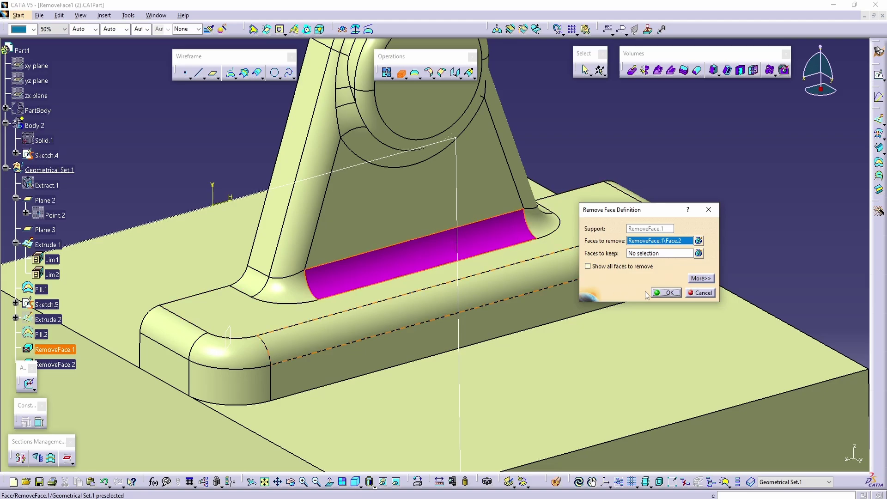
left_click(668, 292)
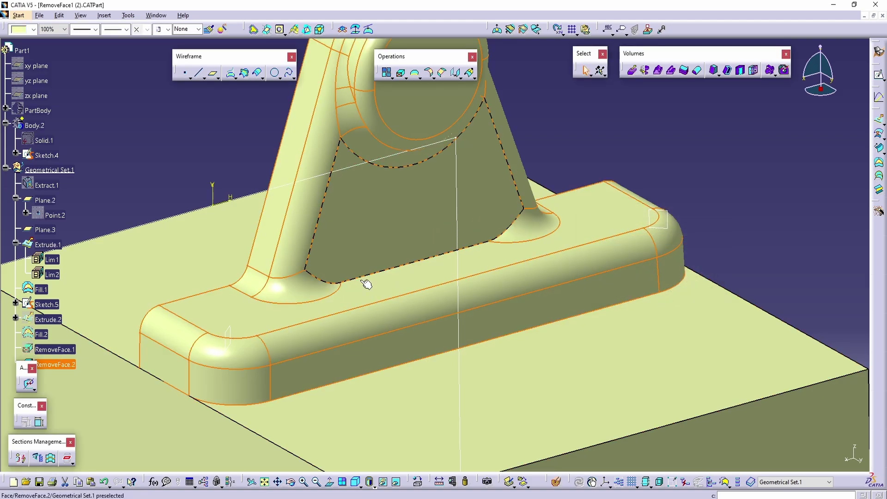
middle_click_drag(313, 268, 461, 263)
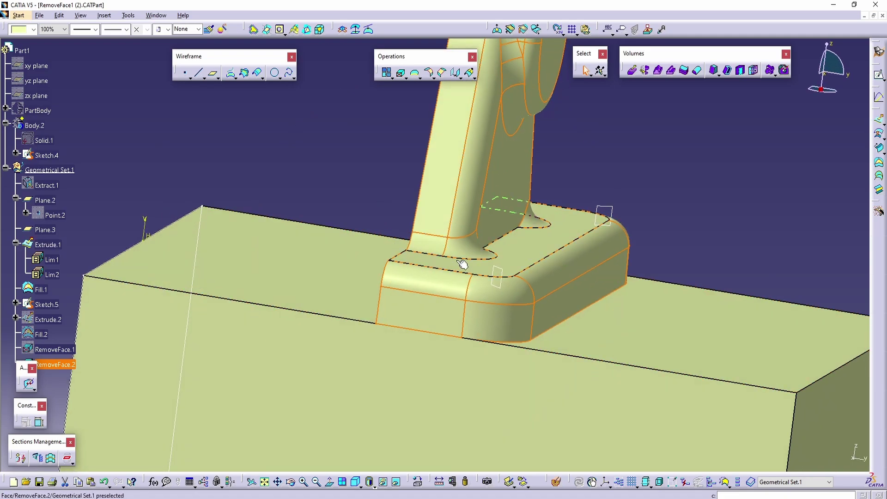
middle_click_drag(598, 234, 450, 255)
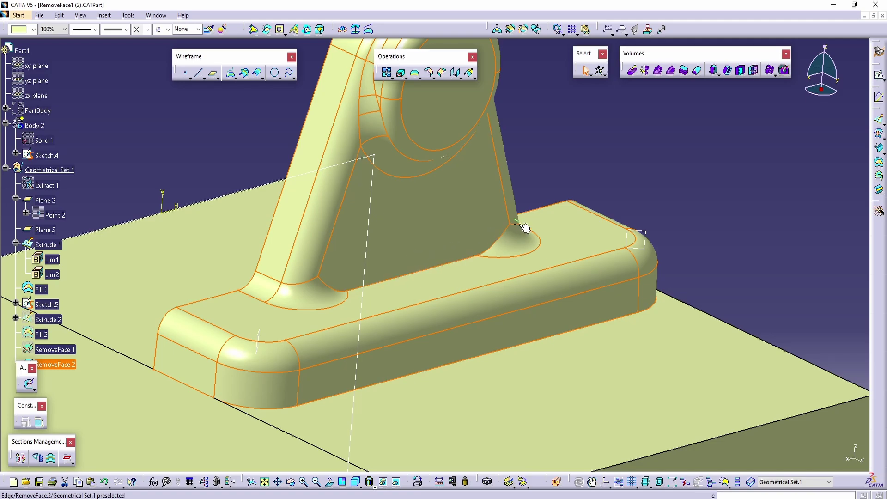
Undo the fillet removal and begin a fresh Remove Face feature.
left_click(416, 243)
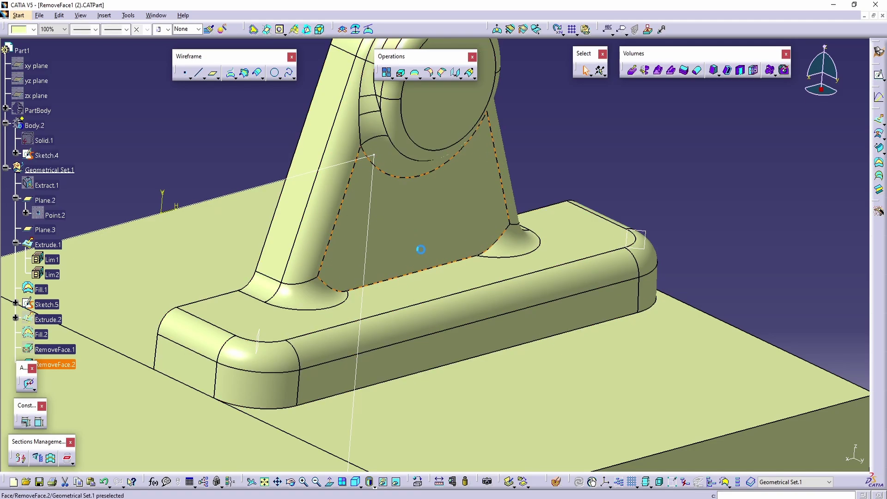
key("ctrl+z")
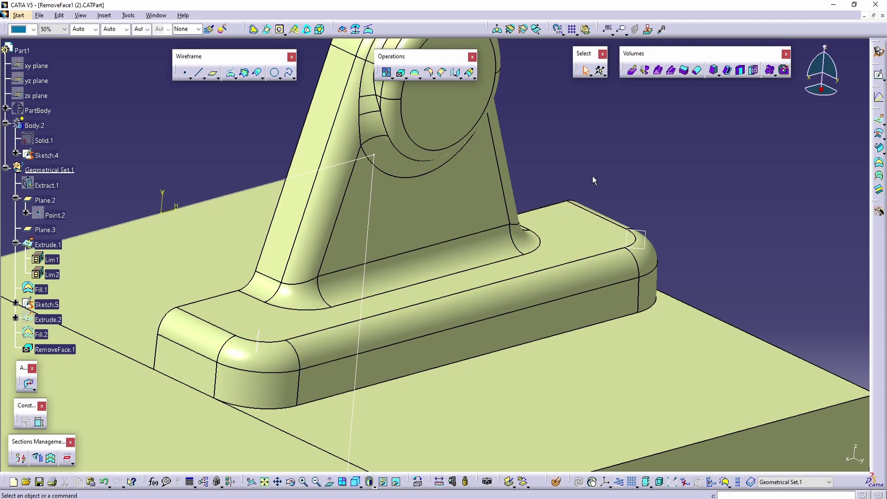
left_click(401, 73)
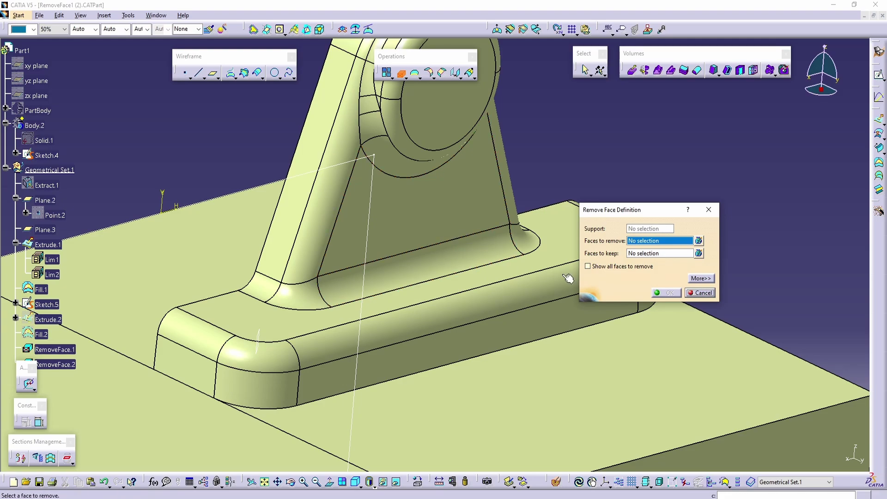
Select the base's long front fillet and expand the faces-to-limit options.
middle_click_drag(483, 303, 420, 260)
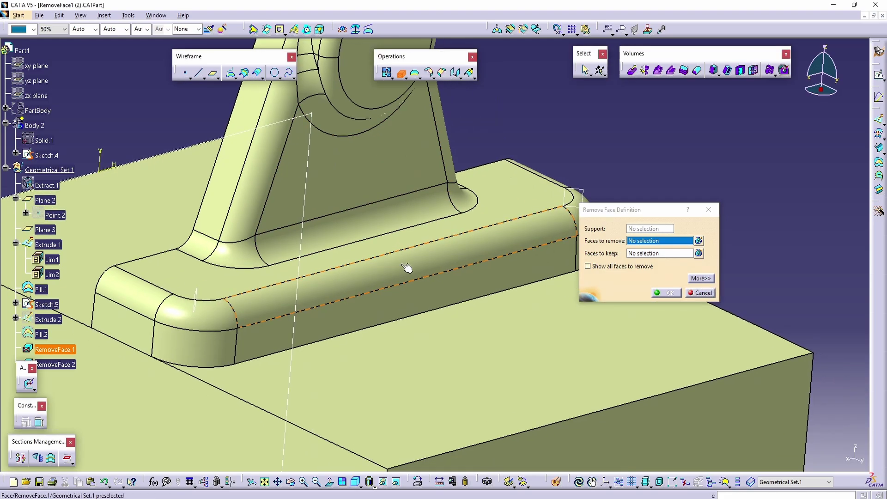
left_click(406, 269)
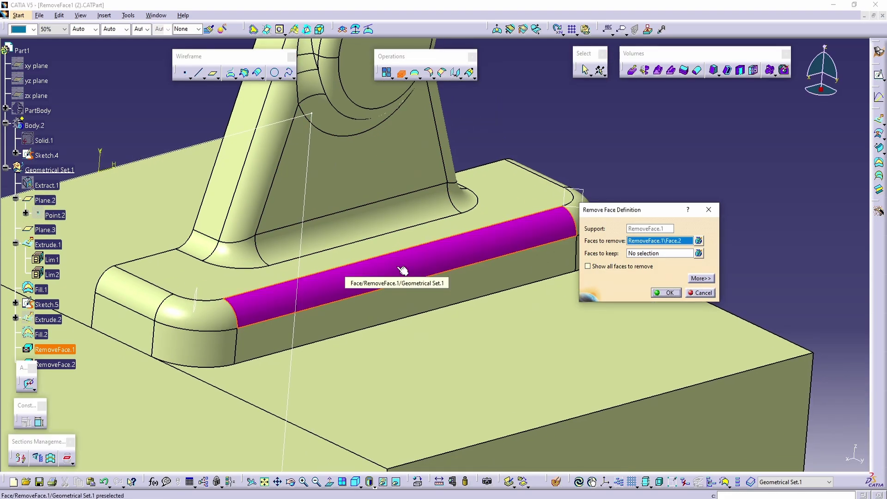
left_click(700, 278)
left_click_drag(720, 214, 708, 316)
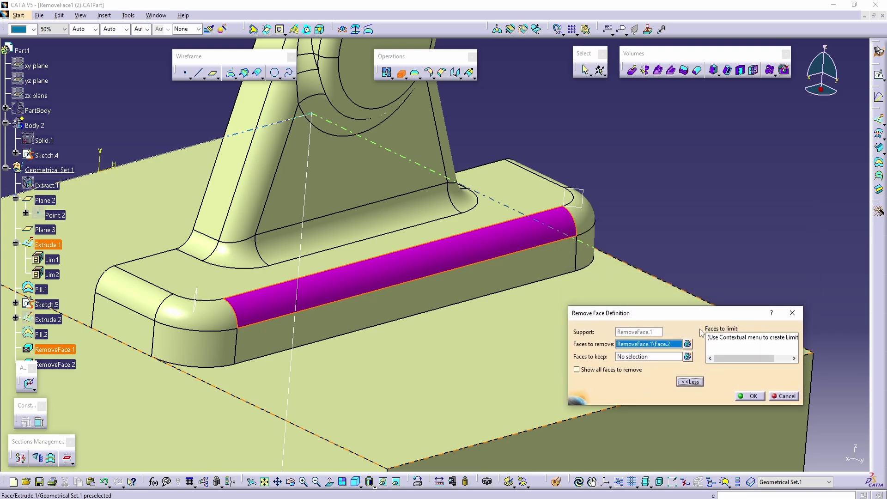
middle_click_drag(341, 327, 370, 290)
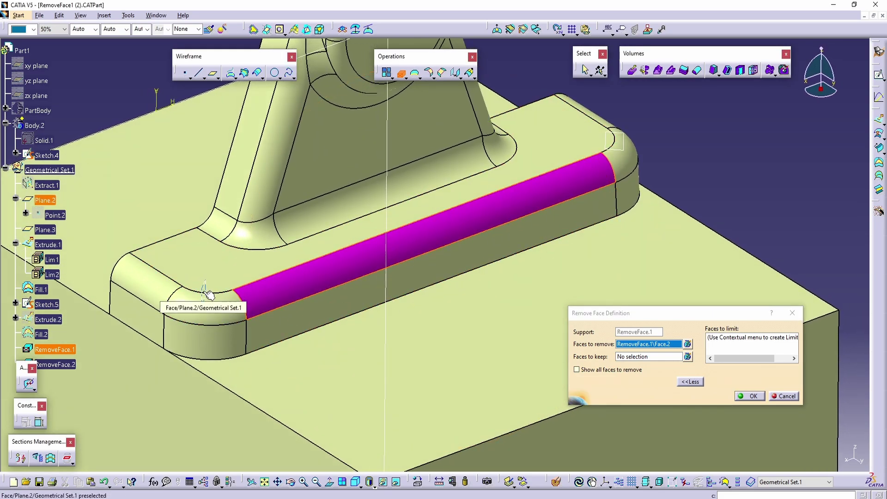
left_click(647, 348)
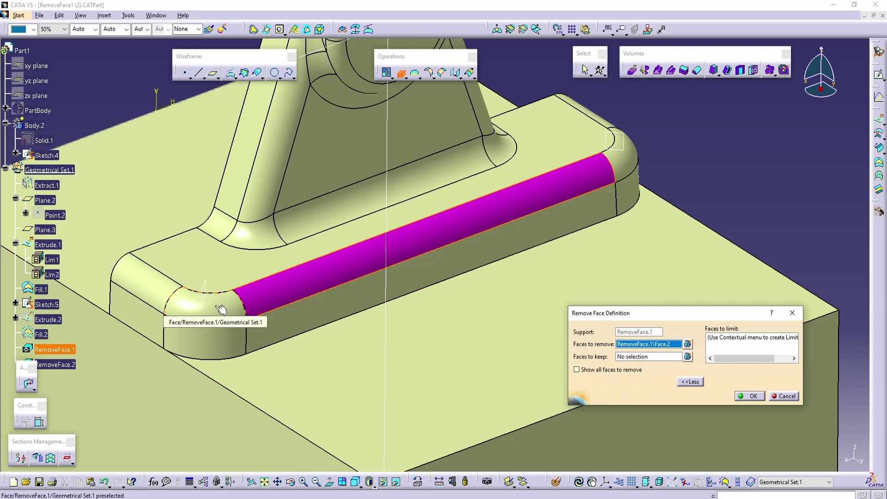
Create LimitedFace.1 from the left corner fillet bounded by Plane.2, then apply and decline deactivation.
right_click(745, 340)
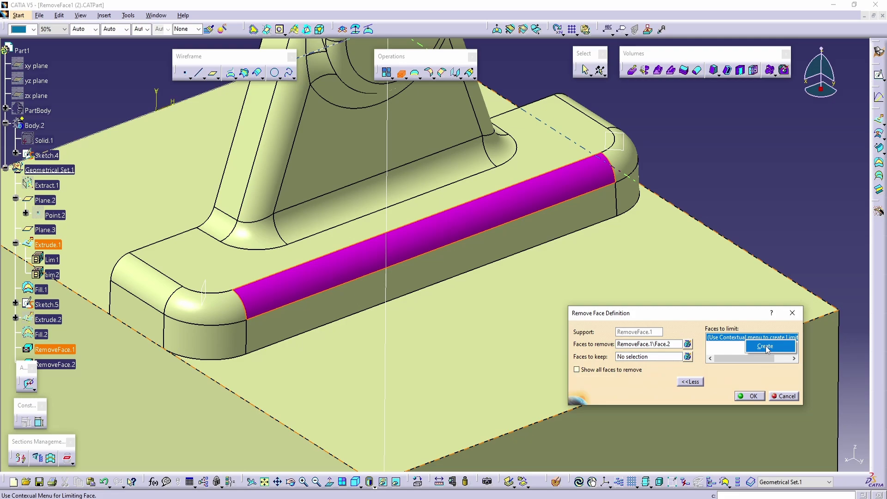
left_click(765, 347)
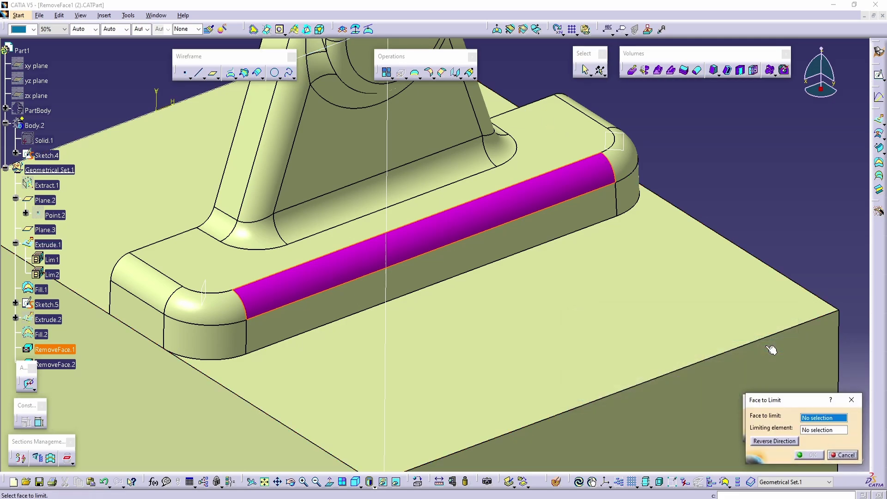
left_click(228, 310)
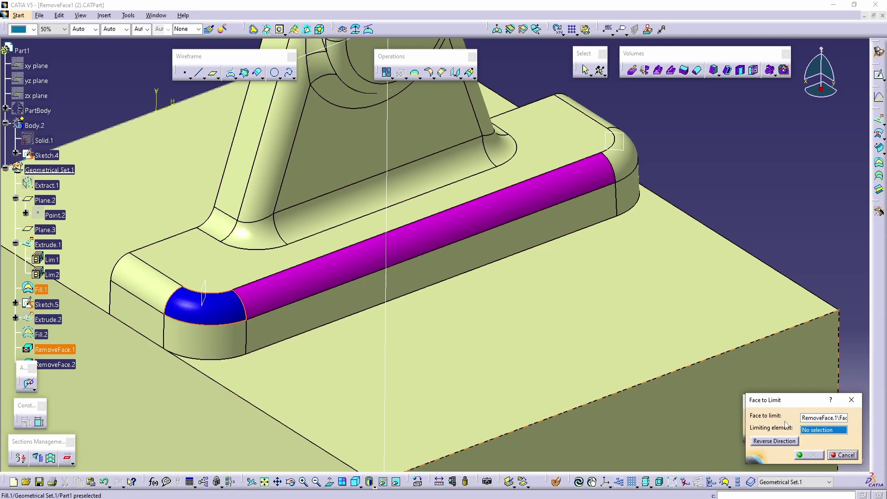
left_click(233, 364)
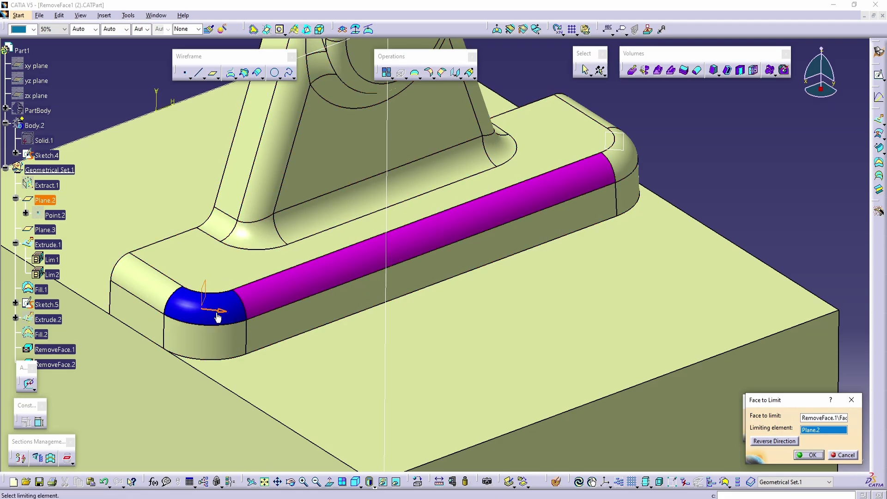
left_click(811, 455)
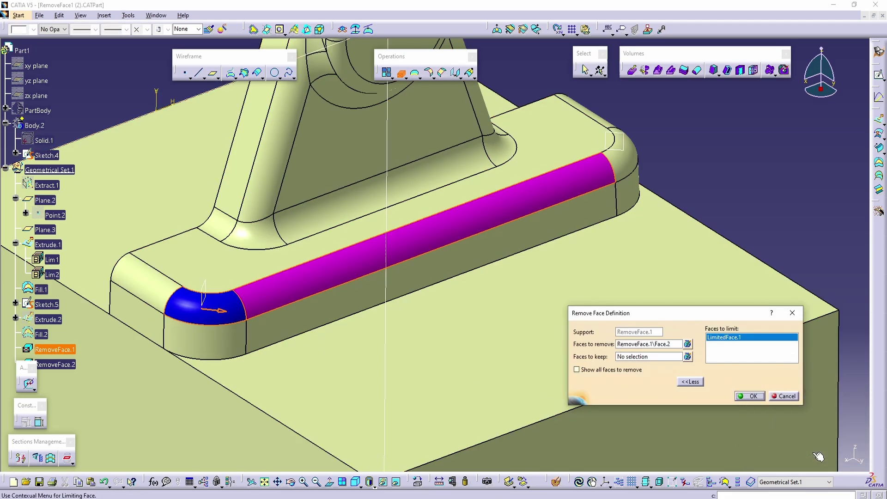
left_click(747, 397)
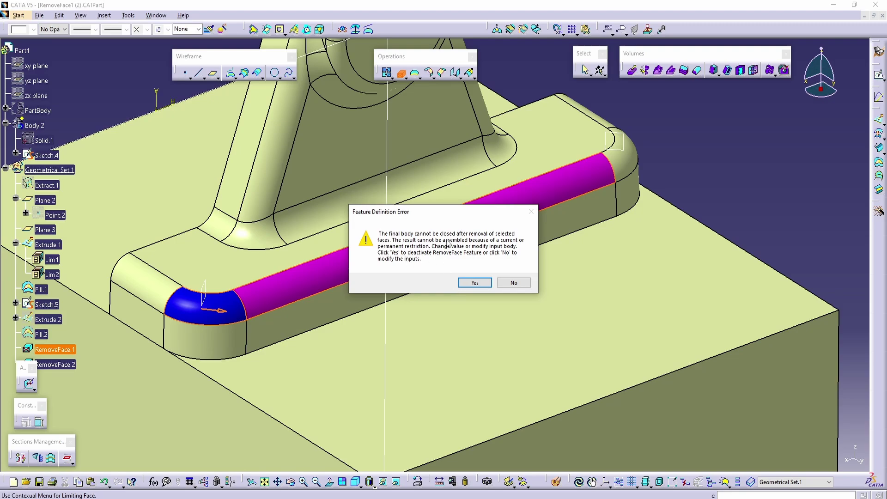
left_click(514, 283)
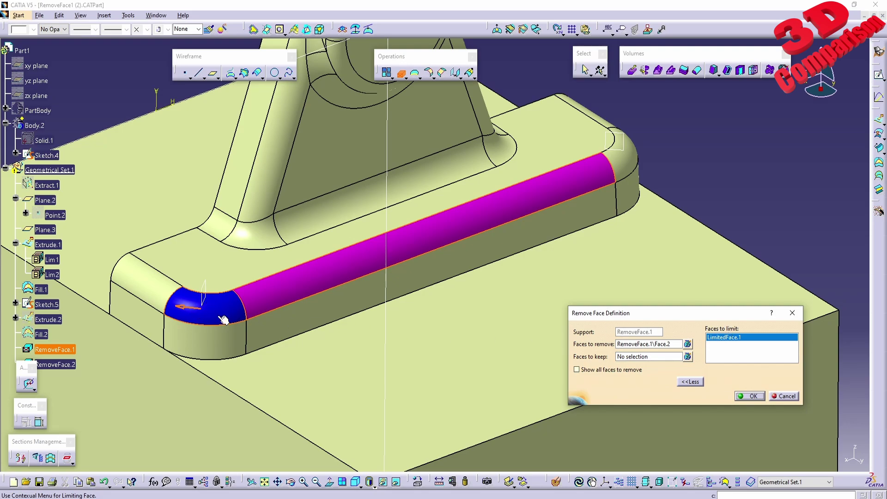
Reapply RemoveFace.2 with LimitedFace.1 and decline deactivation after the closure error.
left_click(753, 395)
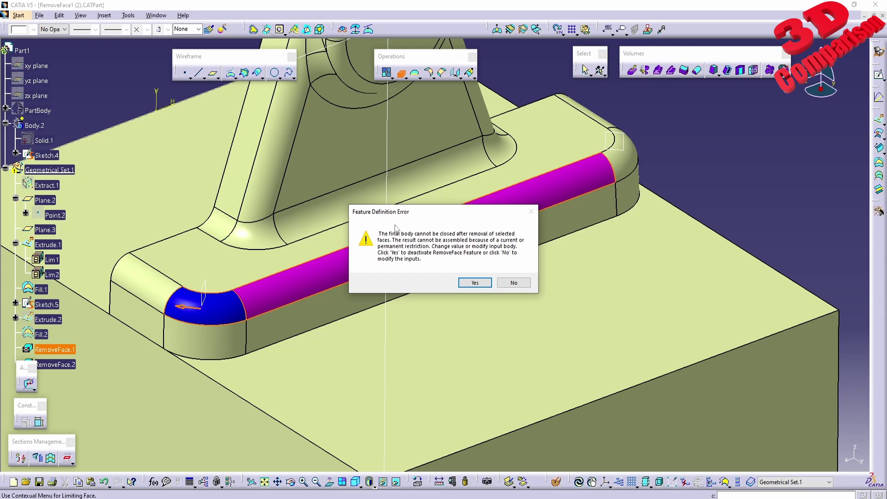
left_click(518, 283)
Add LimitedFace.2 on the right corner fillet, limited by Plane.3, and apply the removal.
right_click(739, 344)
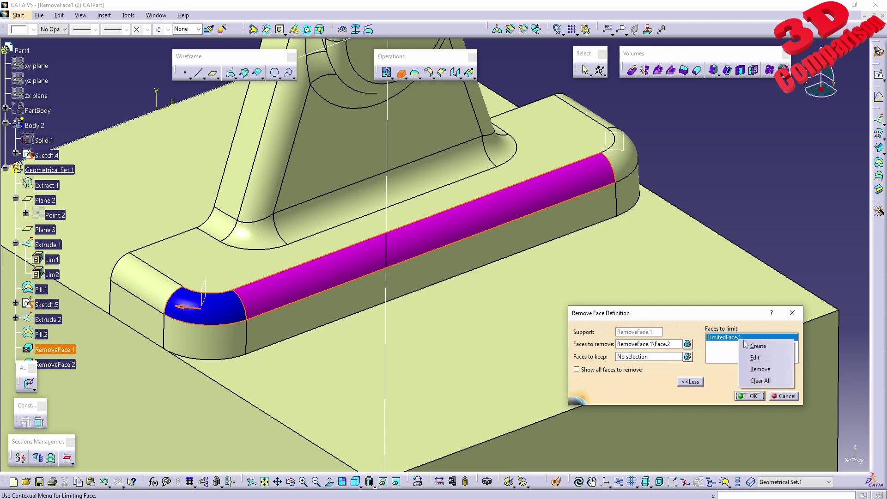
left_click(758, 350)
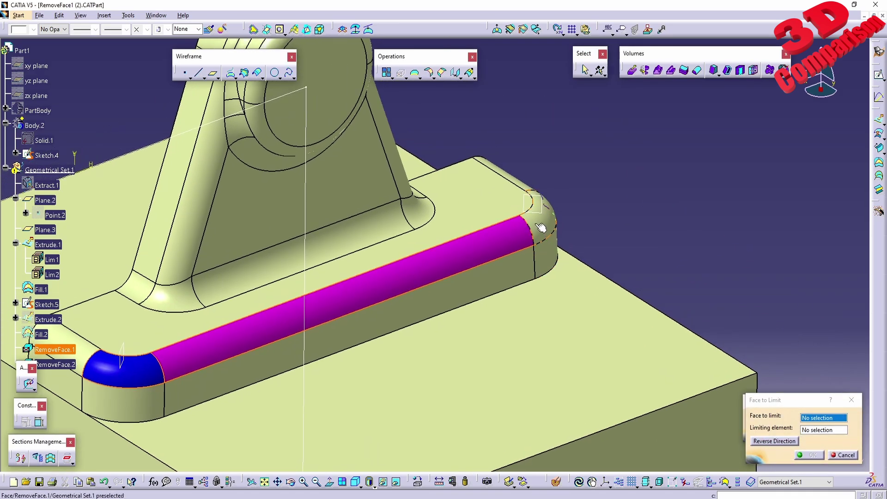
left_click(541, 228)
left_click(538, 259)
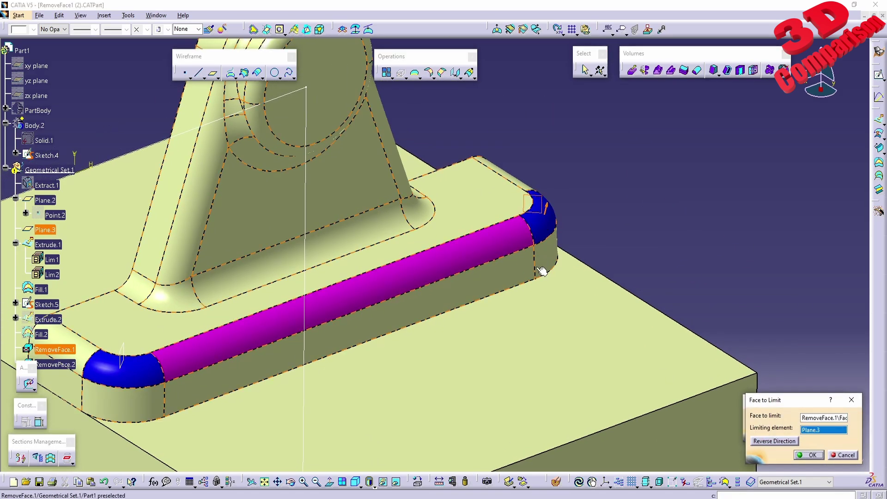
middle_click_drag(459, 320, 563, 194)
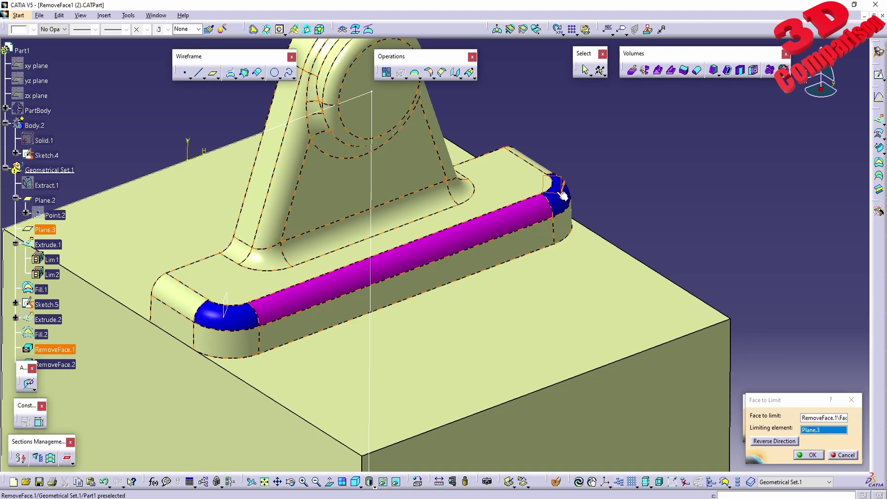
left_click(809, 455)
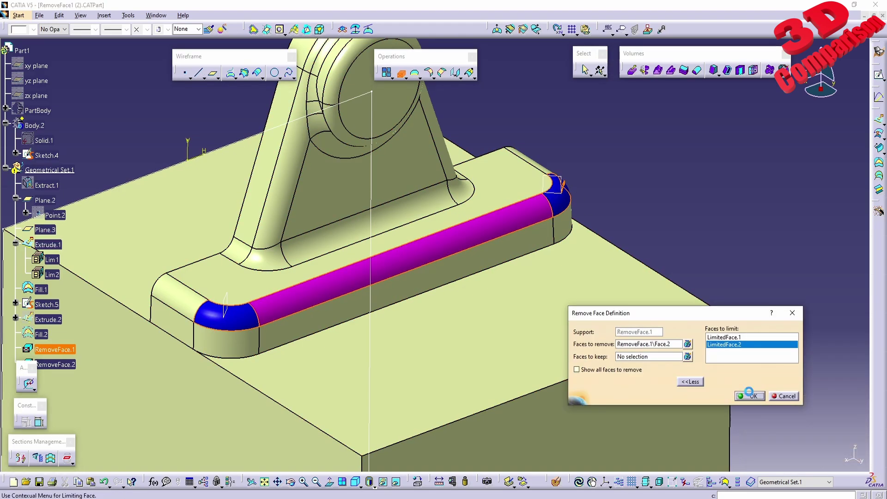
left_click(749, 394)
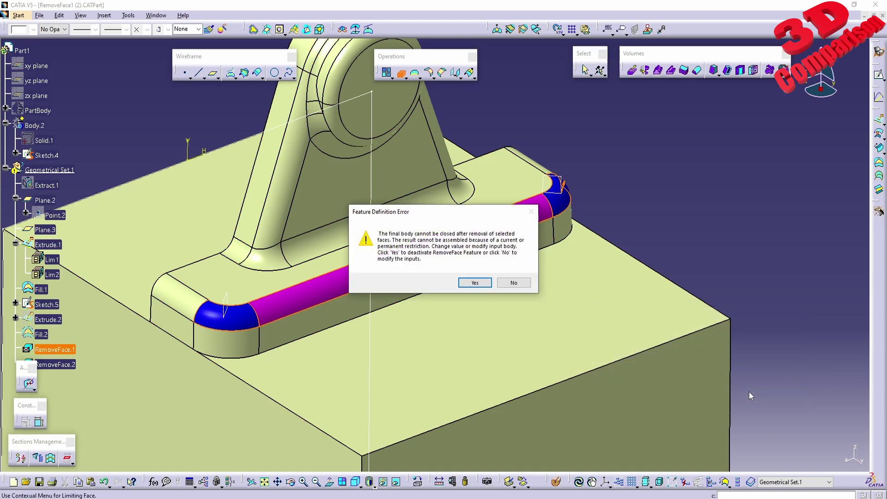
Decline deactivation, reverse both limiting faces' directions, and reapply RemoveFace.2.
left_click(514, 283)
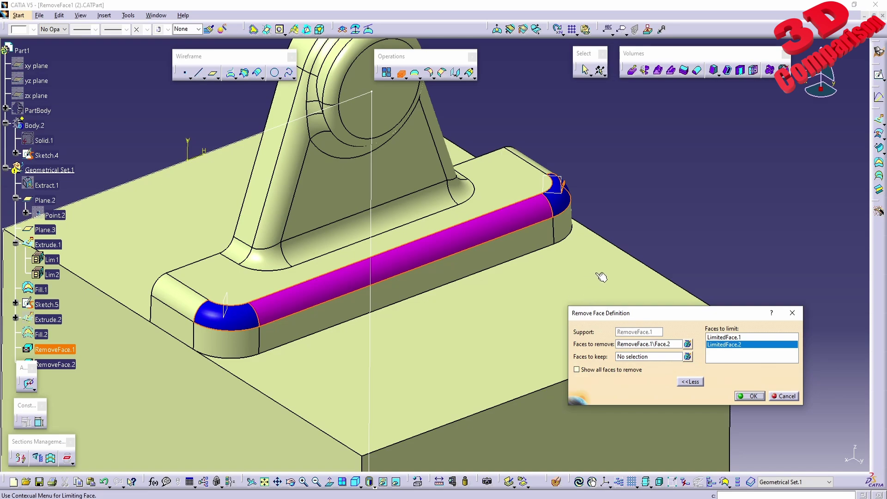
left_click(635, 346)
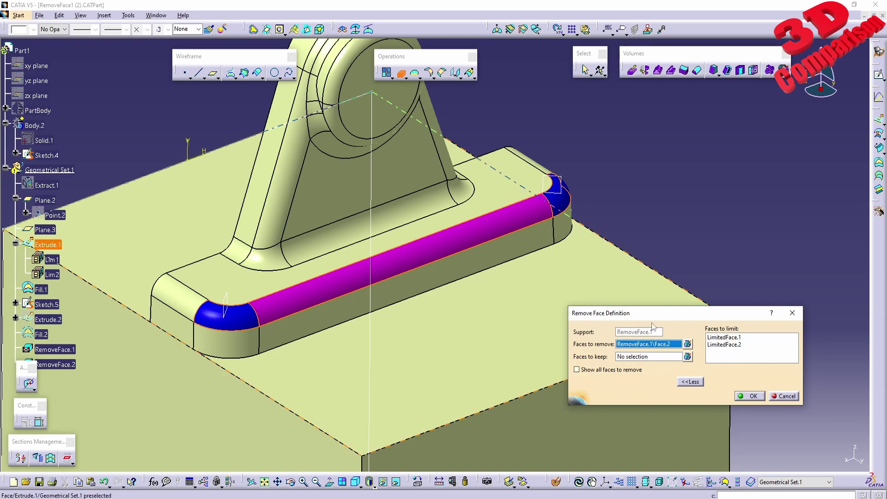
left_click(733, 338)
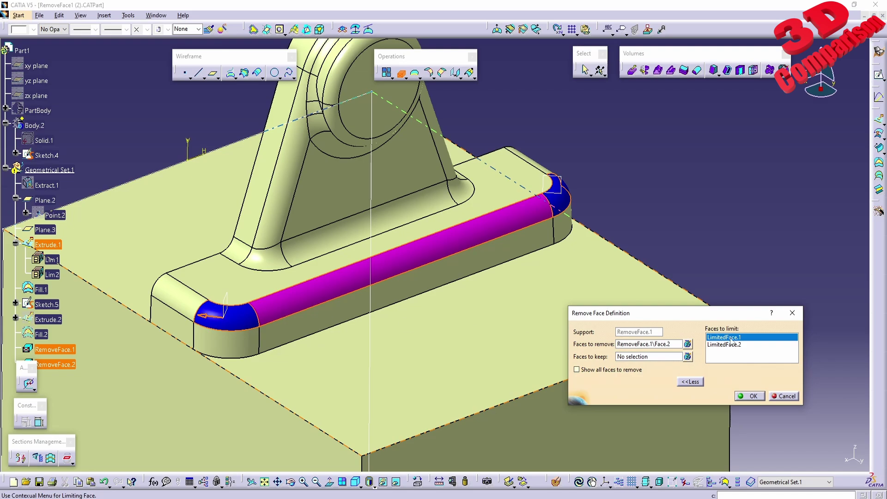
left_click(204, 318)
left_click(720, 345)
left_click(564, 187)
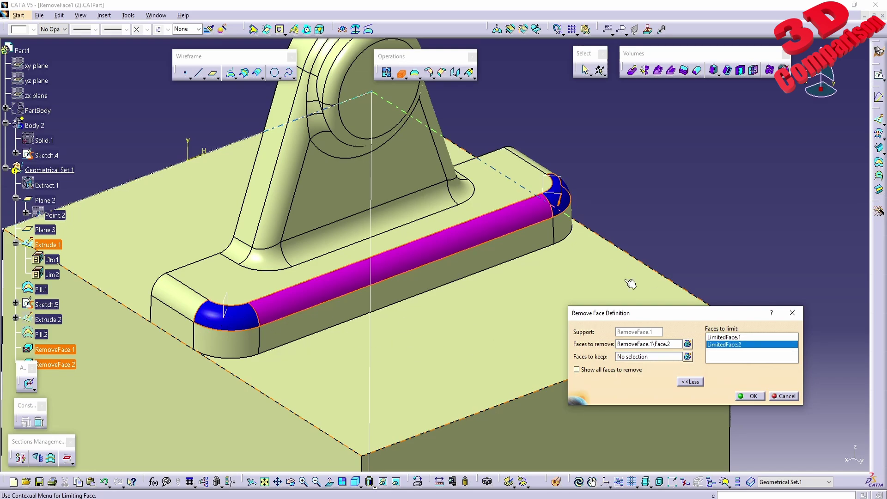
left_click(757, 398)
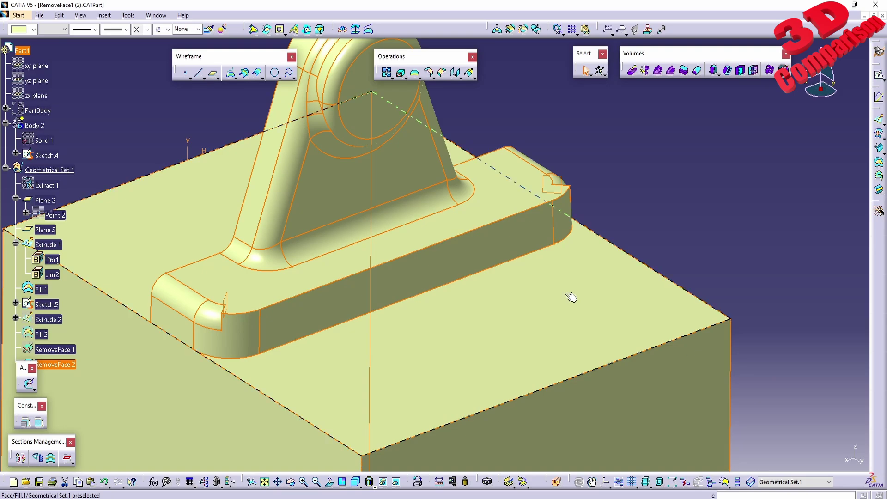
scroll(76, 332, "down", 3)
Remove LimitedFace.2 from RemoveFace.2, reapply, and close the Update Diagnosis without fixing.
double_click(74, 326)
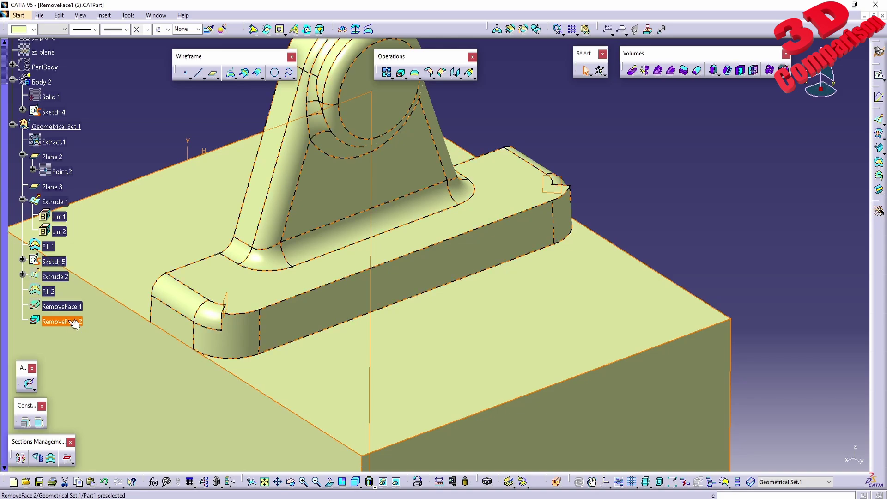
right_click(729, 343)
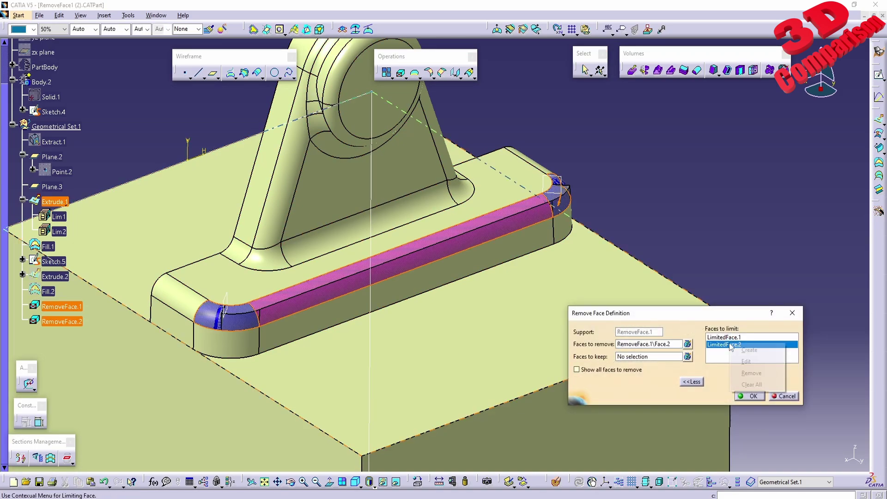
left_click(759, 373)
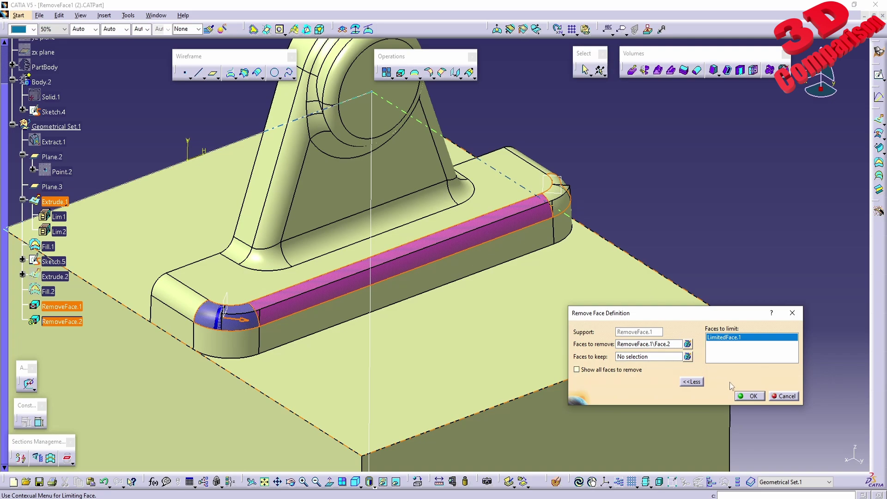
left_click(750, 395)
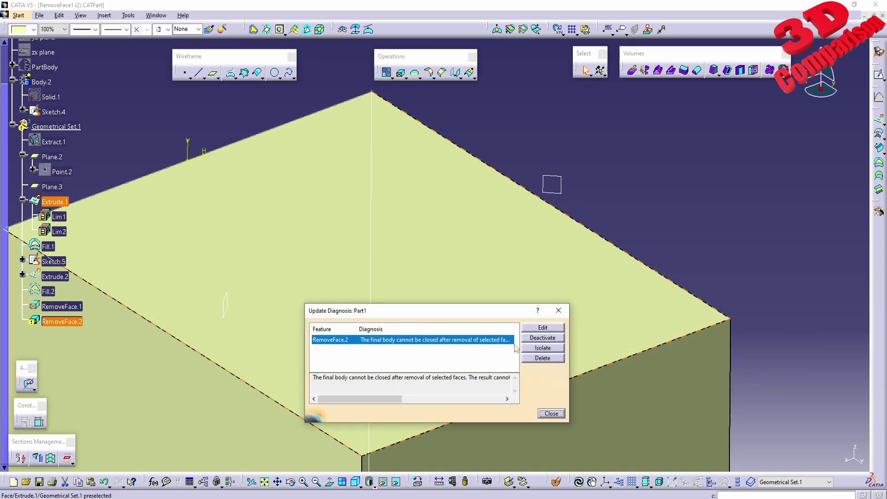
left_click(557, 330)
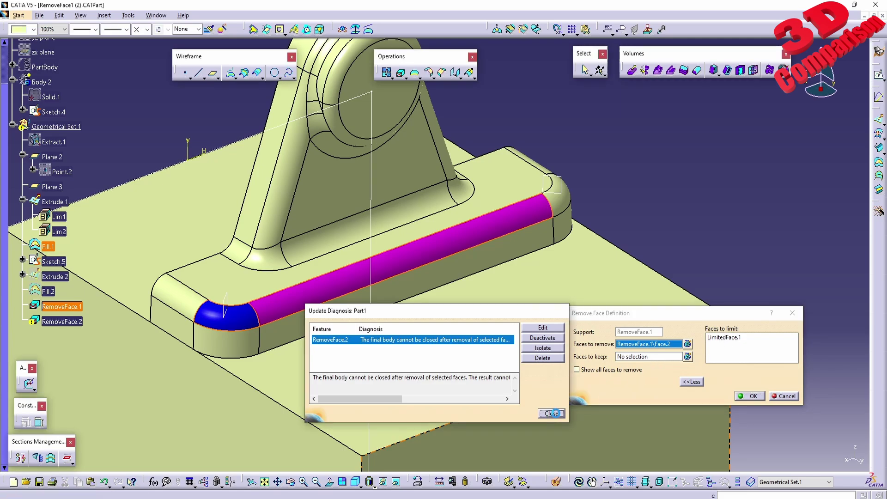
left_click(551, 413)
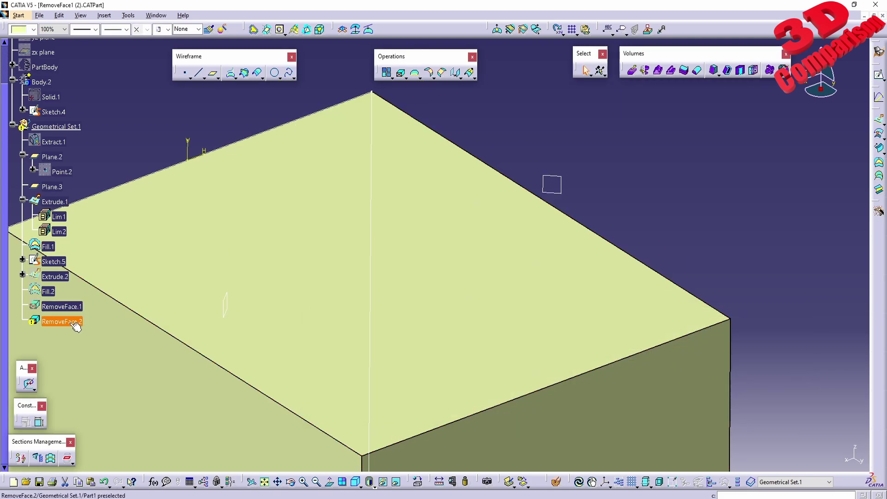
Delete RemoveFace.2 and unhide the Extract.1 bracket geometry.
key("Delete")
key("Return")
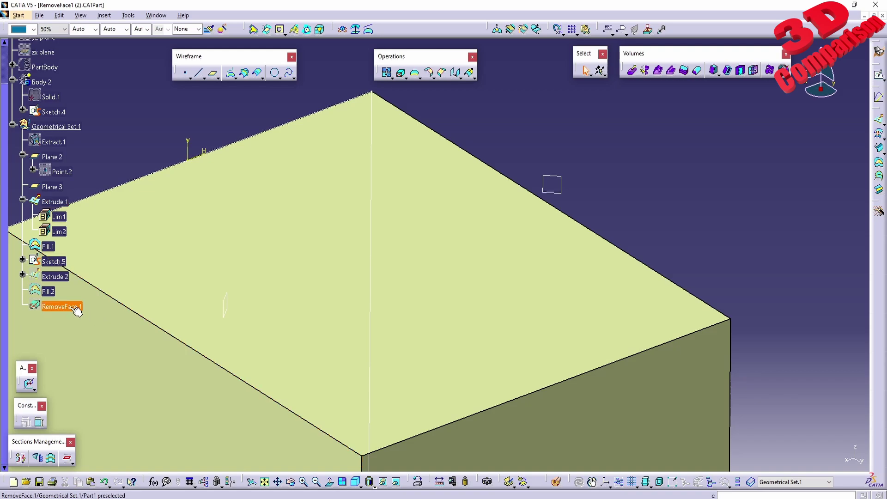
right_click(53, 142)
left_click(84, 165)
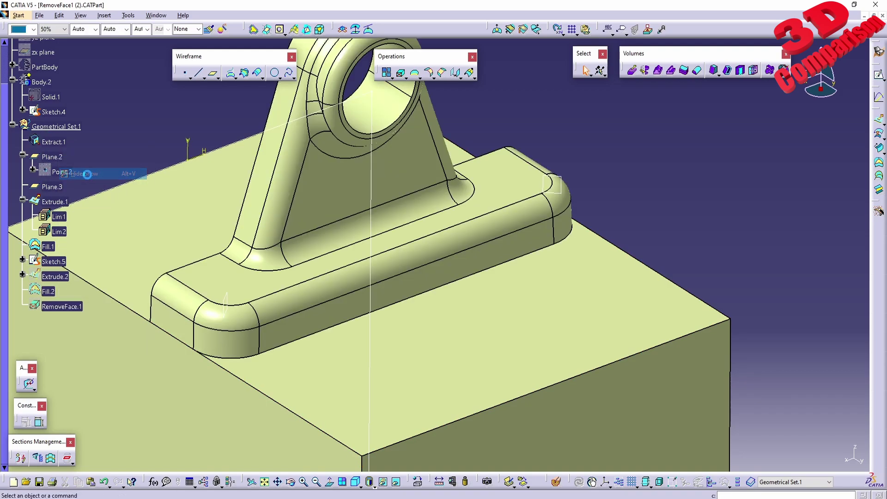
middle_click_drag(408, 276, 452, 175)
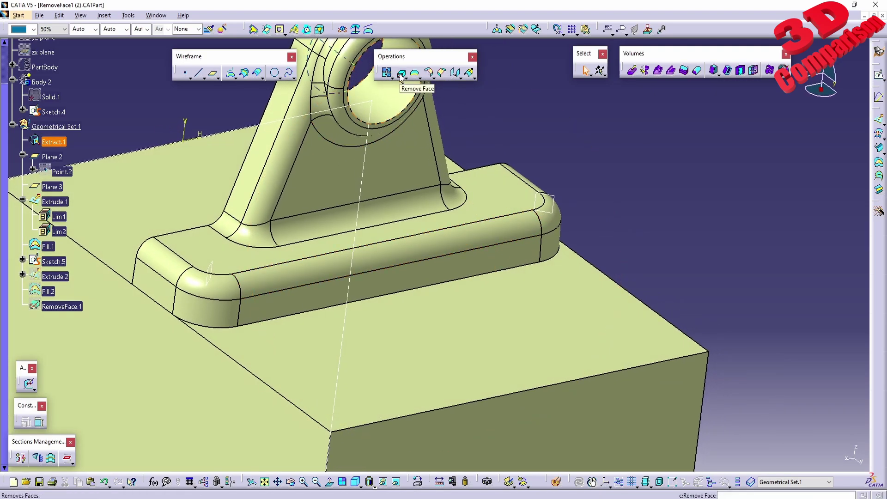
Try removing the fillet face along the fin's side, then cancel after it fails.
left_click(400, 74)
left_click(323, 227)
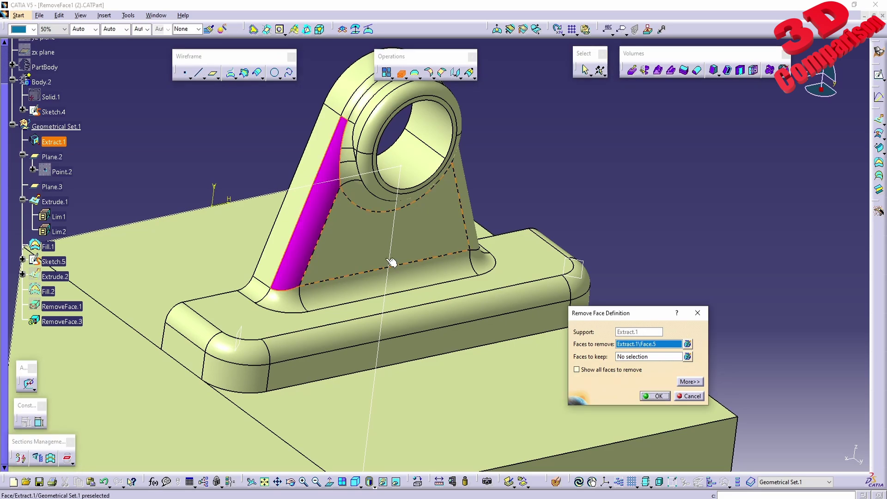
left_click(657, 396)
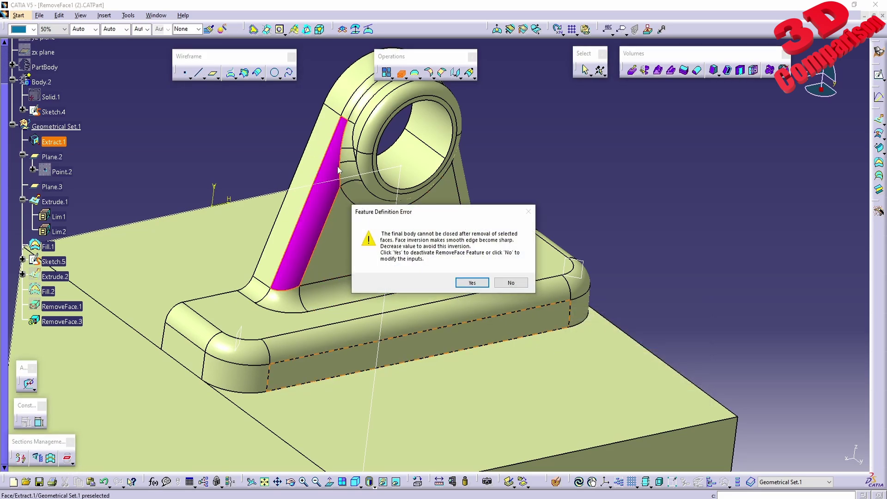
left_click(514, 287)
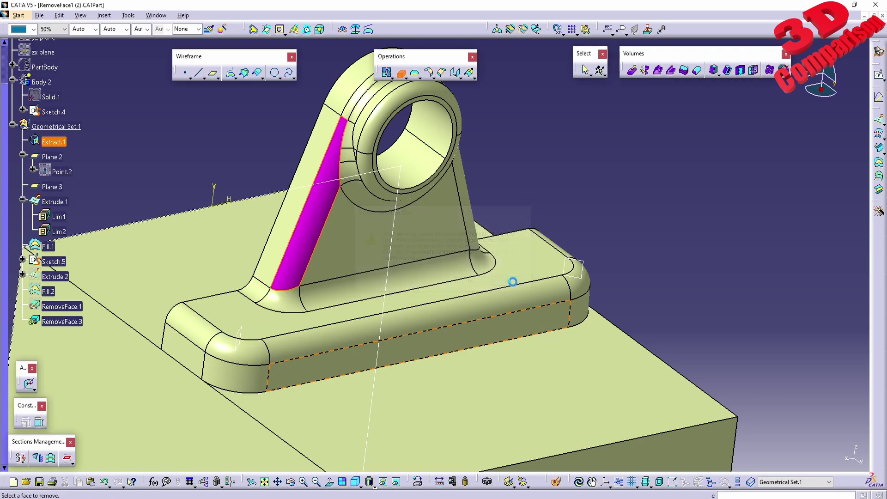
left_click(690, 396)
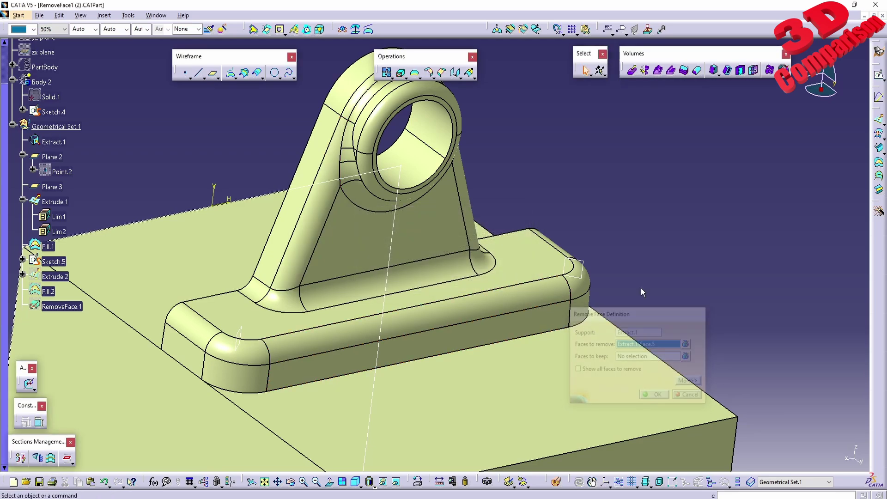
Retry a fillet face removal, and after it fails drop Extract.1\Face.5 from the faces list.
left_click(400, 72)
left_click(289, 303)
left_click(658, 395)
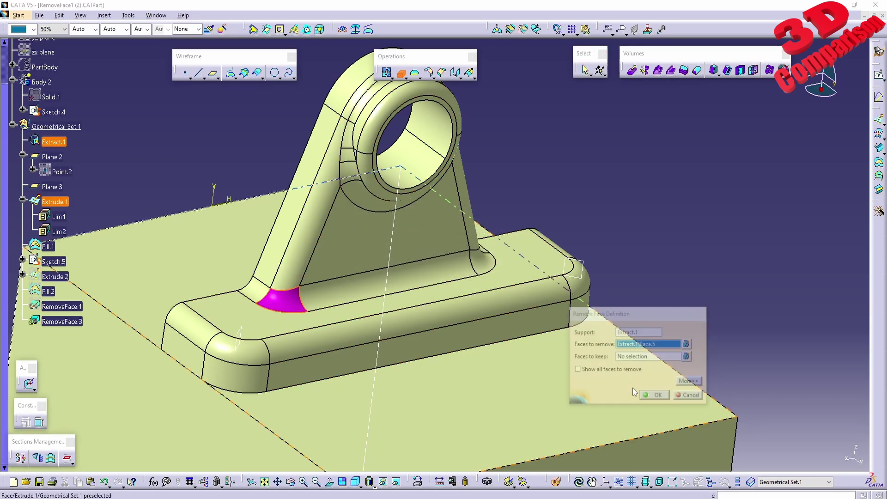
left_click(514, 285)
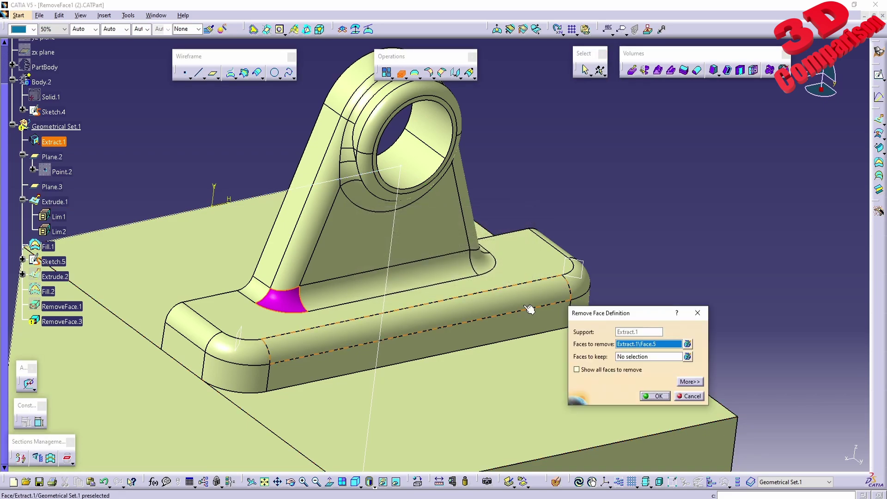
left_click(687, 356)
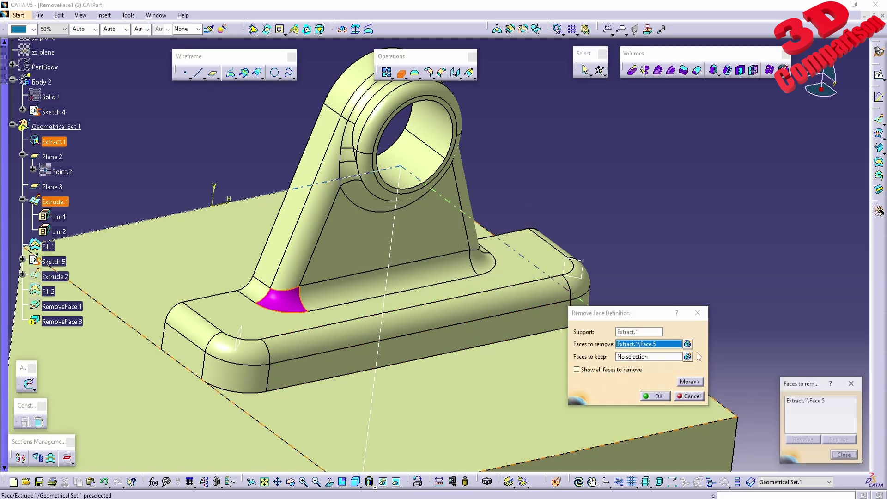
left_click(806, 400)
left_click(803, 440)
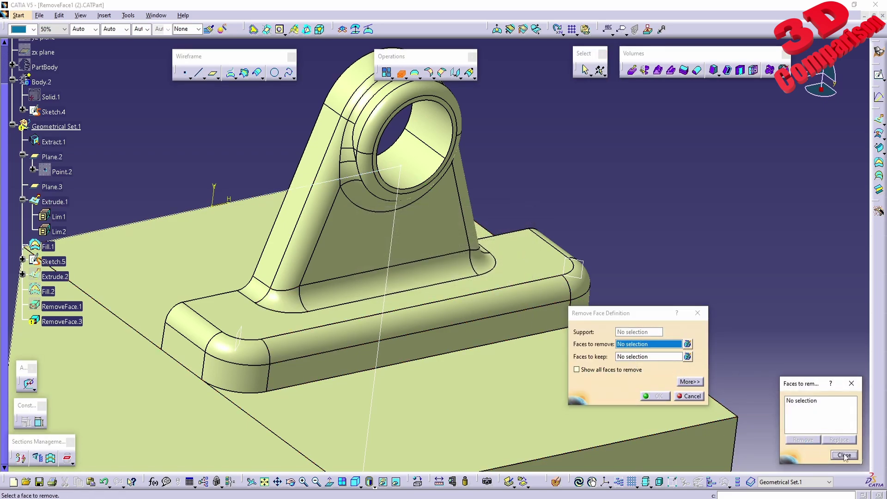
Try removing the fin's web face, then drop the failing Face.6 from the list.
left_click(415, 249)
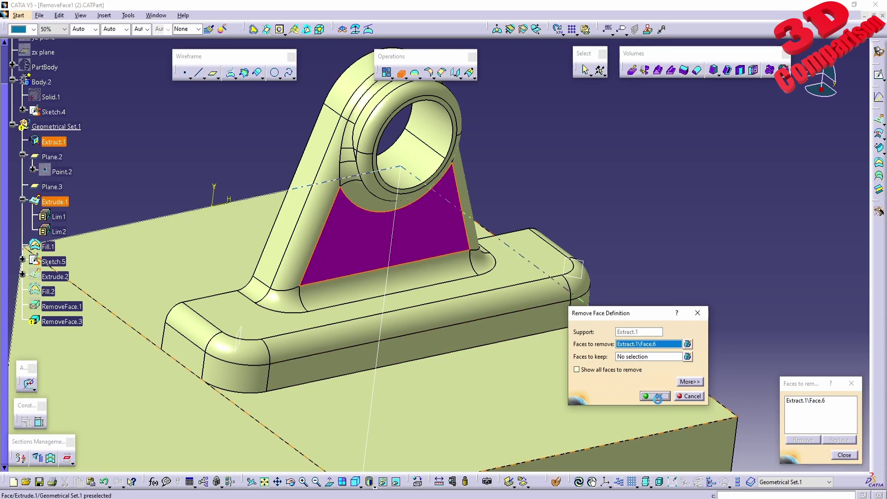
left_click(510, 283)
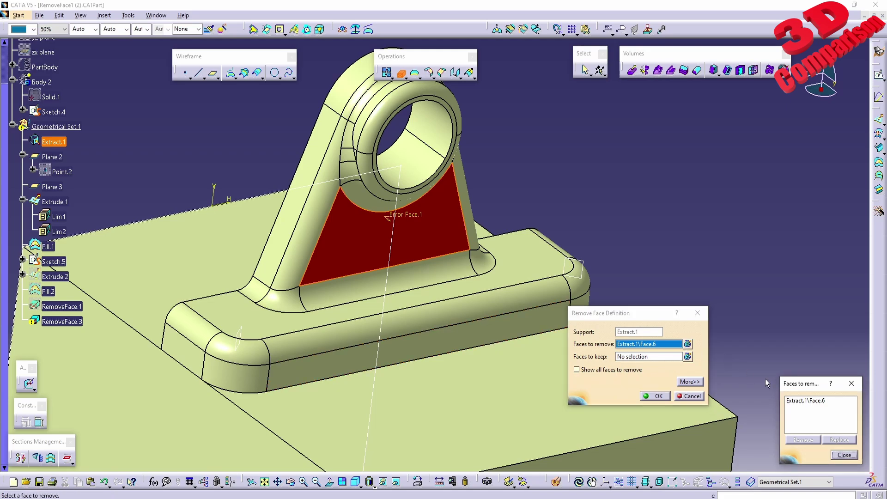
left_click(804, 401)
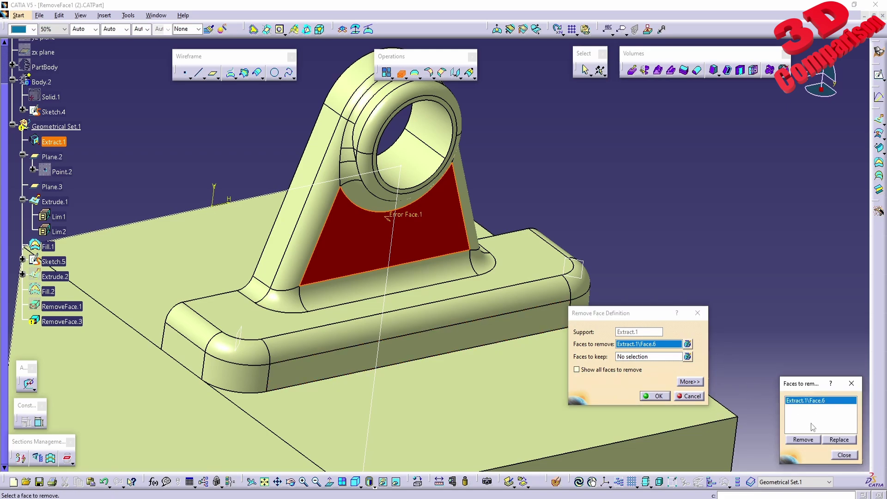
left_click(806, 439)
Remove the long fillet face Extract.1\Face.7 below the web as RemoveFace.3.
left_click(436, 275)
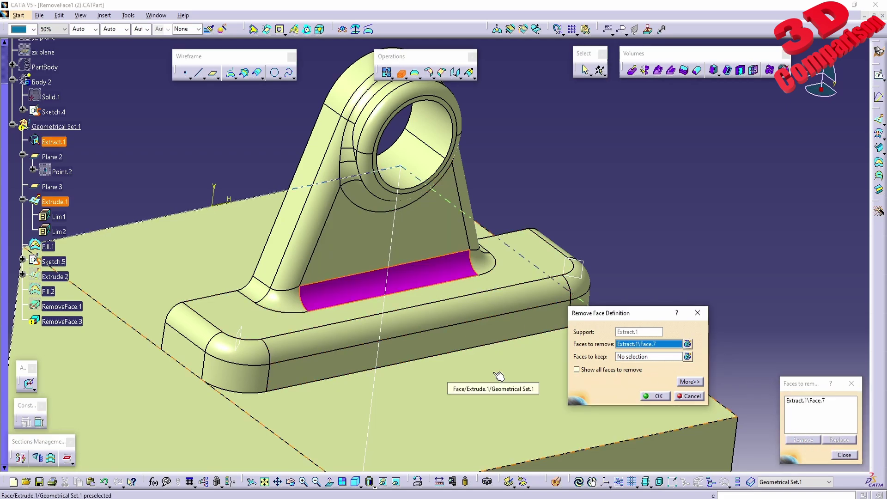
middle_click_drag(363, 358, 646, 379)
left_click(655, 396)
middle_click_drag(701, 376, 481, 311)
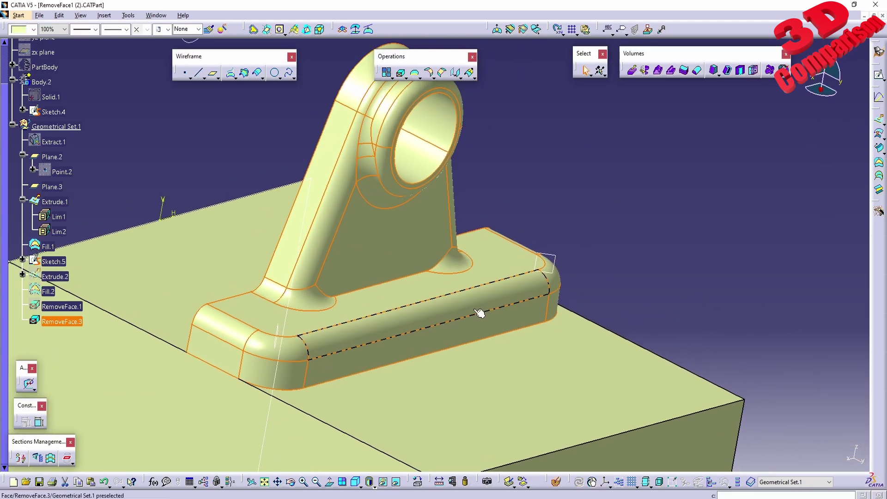
left_click(455, 303)
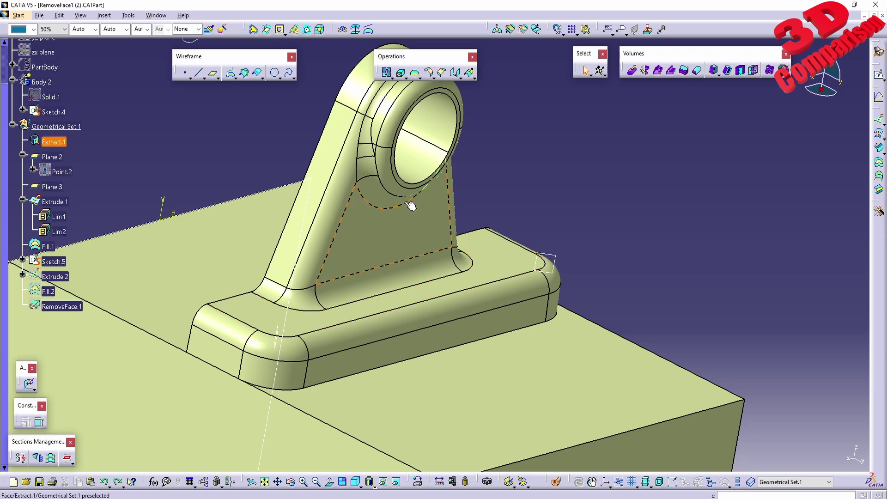
middle_click_drag(406, 203, 402, 153)
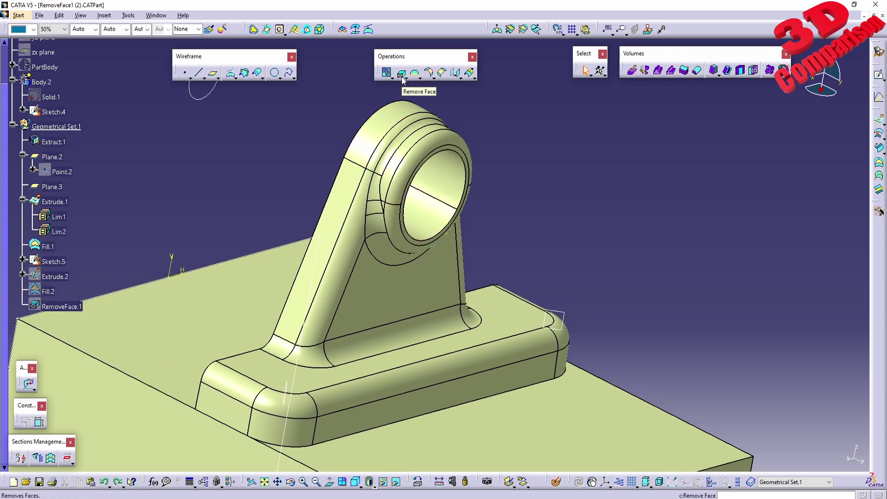